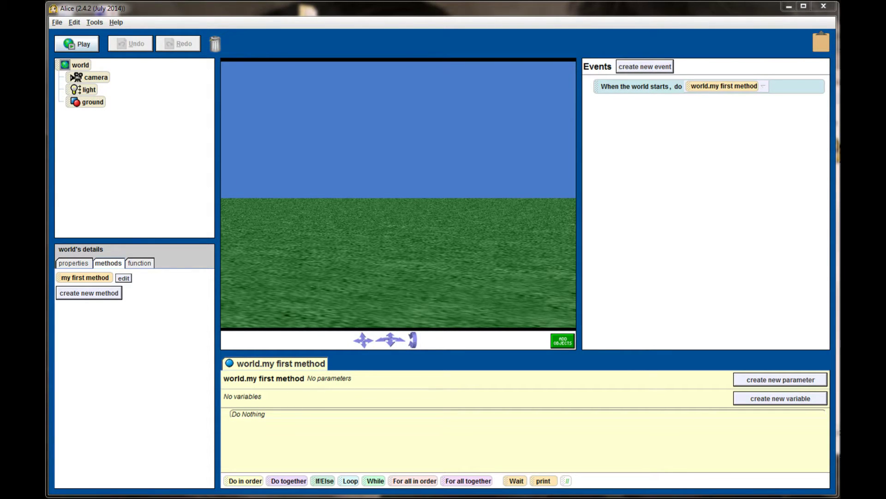
Open the scene editor for the new empty grass world.
left_click(563, 342)
Add a FarmHouse and a Barn from the Farm gallery to the world.
left_click_drag(342, 484, 421, 493)
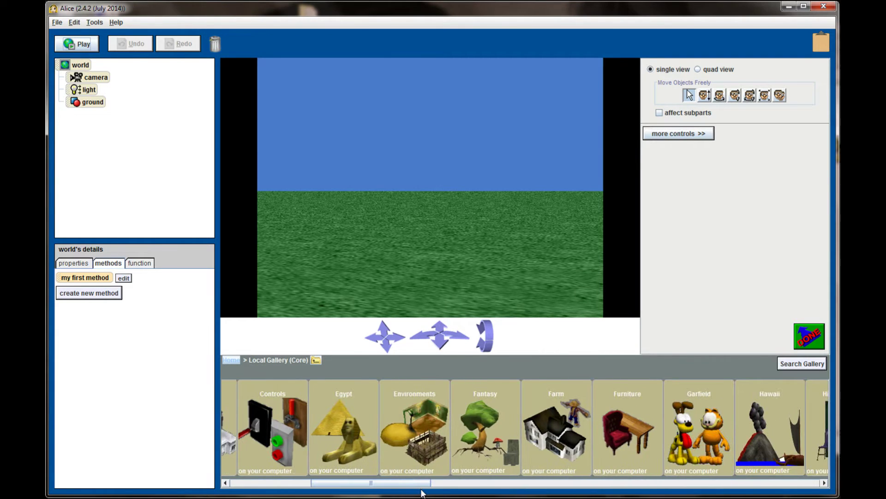
left_click(560, 448)
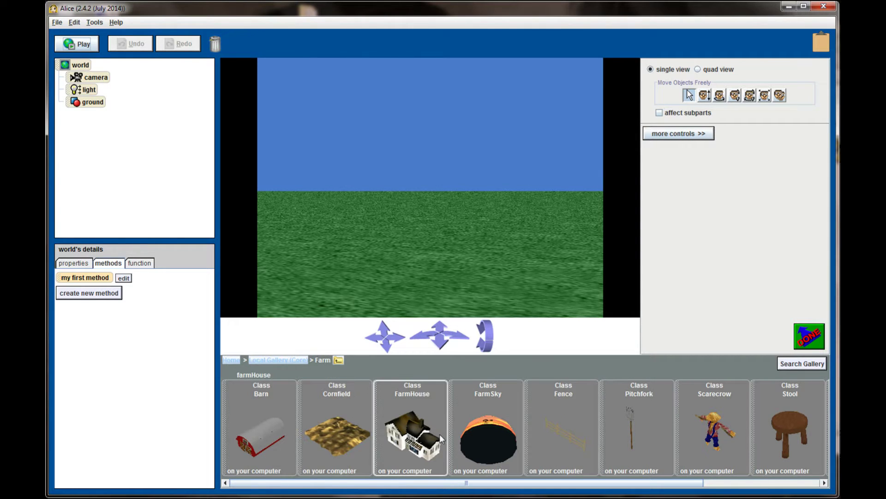
left_click_drag(440, 434, 436, 219)
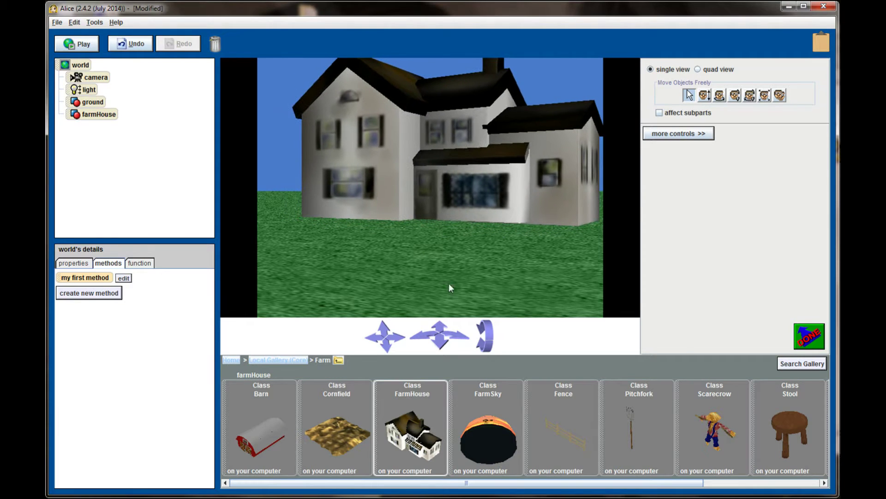
left_click_drag(385, 336, 364, 334)
left_click_drag(255, 451, 464, 240)
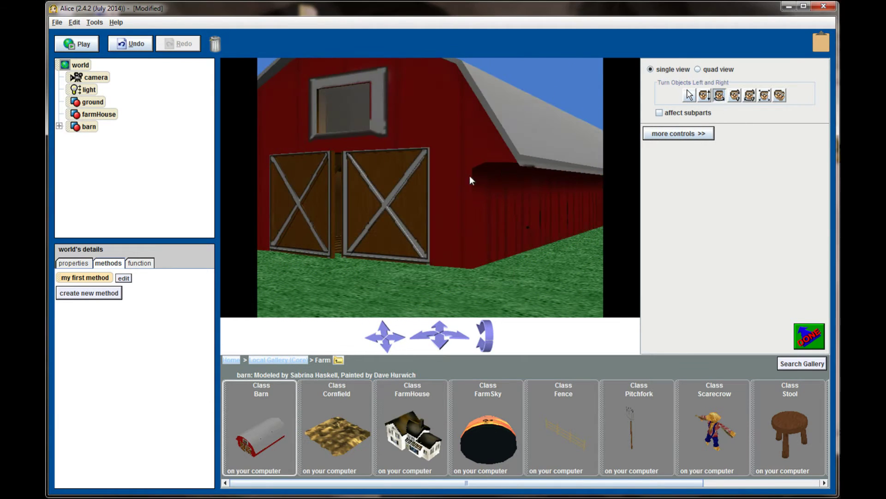
Add a Scarecrow beside the farmhouse and turn it to face sideways.
left_click(719, 95)
left_click_drag(382, 340, 342, 340)
left_click_drag(715, 430, 332, 229)
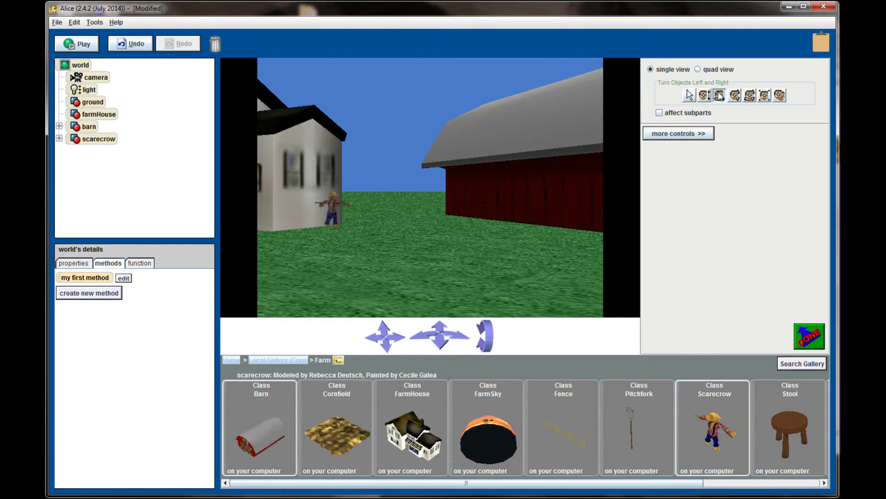
mouse_move(333, 217)
left_mouse_down()
mouse_move(353, 220)
mouse_move(326, 210)
left_mouse_up()
Place a StrawBale beside the barn and enlarge it with the Resize tool.
left_click(689, 95)
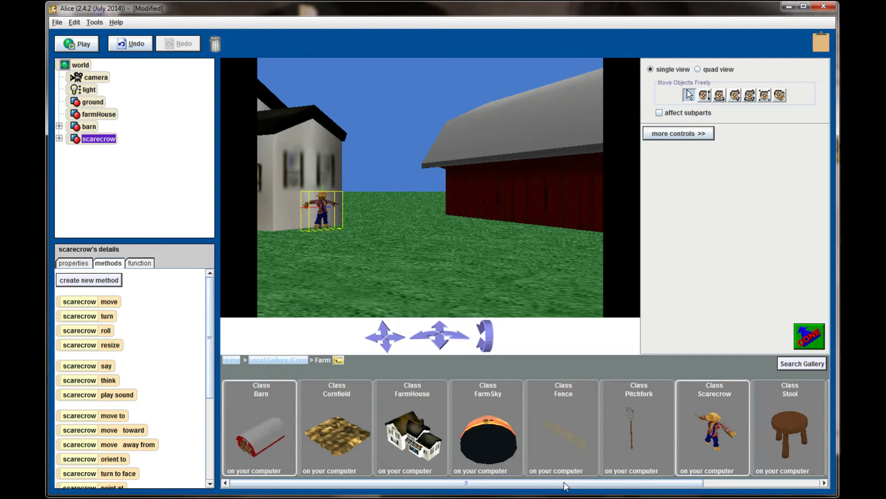
left_click_drag(565, 483, 689, 483)
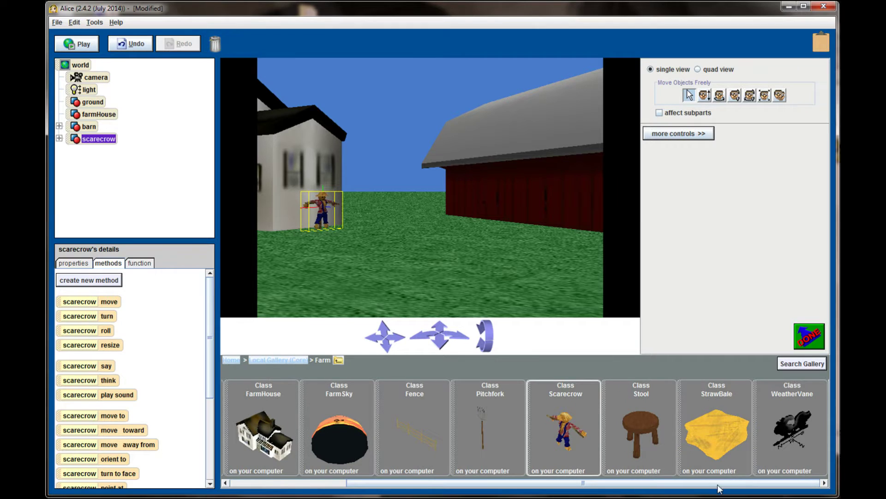
left_click_drag(728, 447, 575, 240)
left_click_drag(385, 336, 447, 342)
left_click(479, 245)
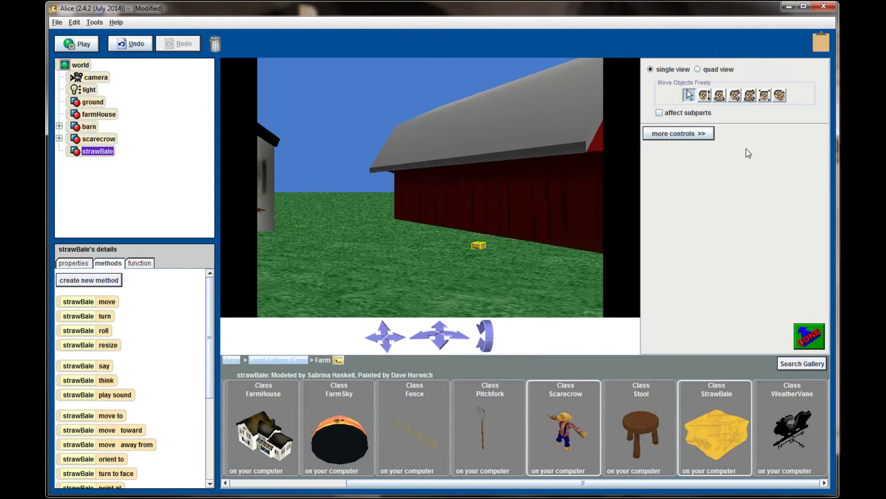
left_click(765, 95)
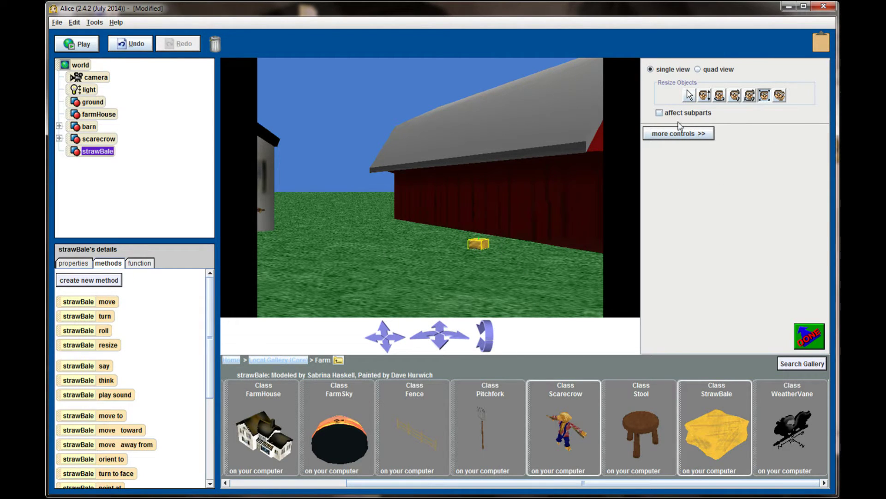
left_click_drag(484, 245, 583, 246)
left_click(719, 96)
left_click(689, 95)
Copy the bale twice and stack the third bale on top of the other two.
left_click(780, 95)
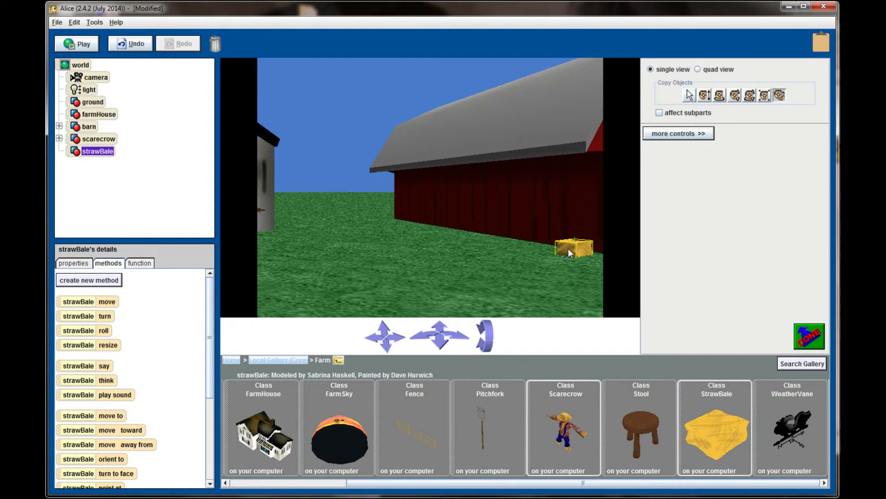
left_click(572, 249)
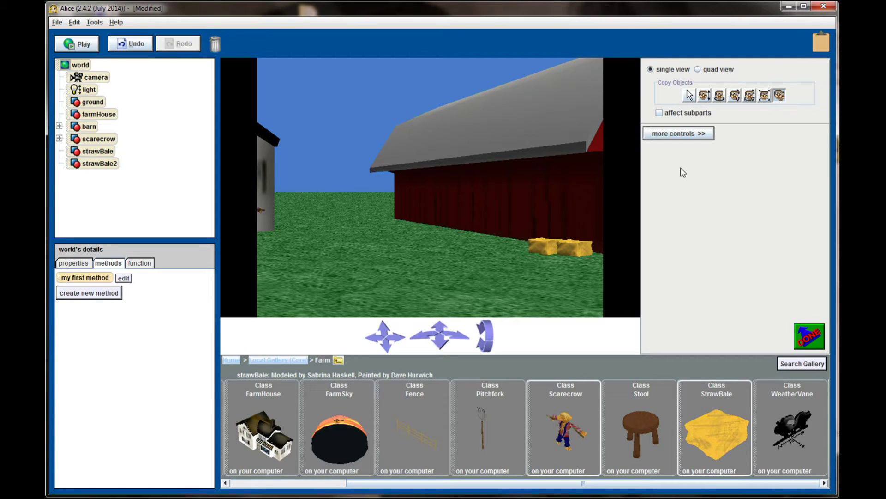
left_click(582, 248)
left_click_drag(582, 247, 598, 233, "shift")
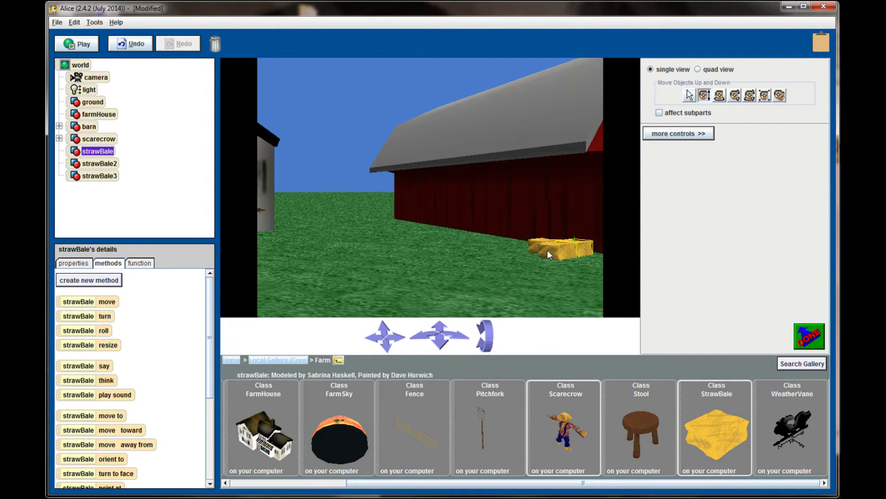
left_click_drag(547, 250, 550, 233, "shift")
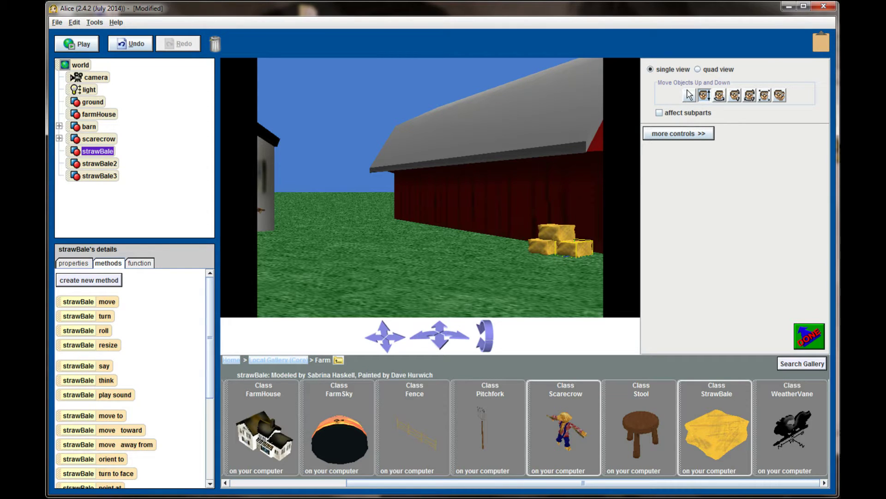
left_click(690, 95)
Nudge the top bale right and pull the camera back until the whole barn shows.
left_click_drag(568, 233, 572, 231)
left_click(389, 355)
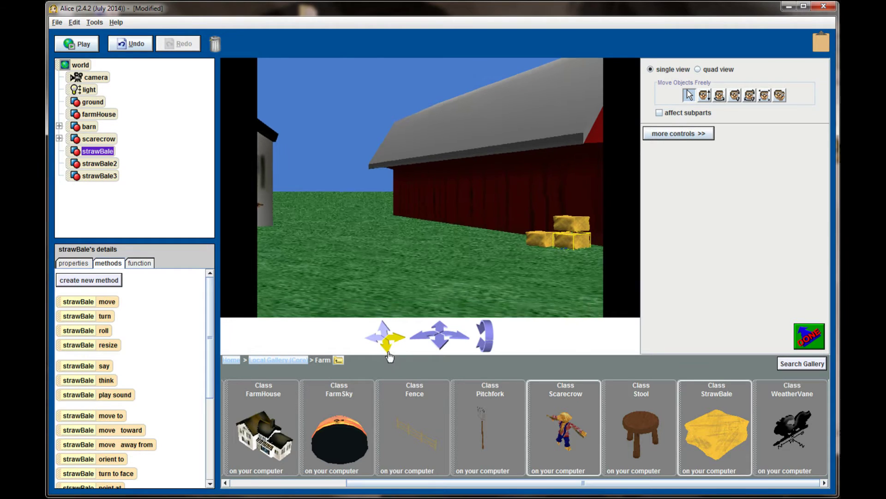
left_click_drag(390, 356, 389, 356)
left_click_drag(440, 344, 440, 351)
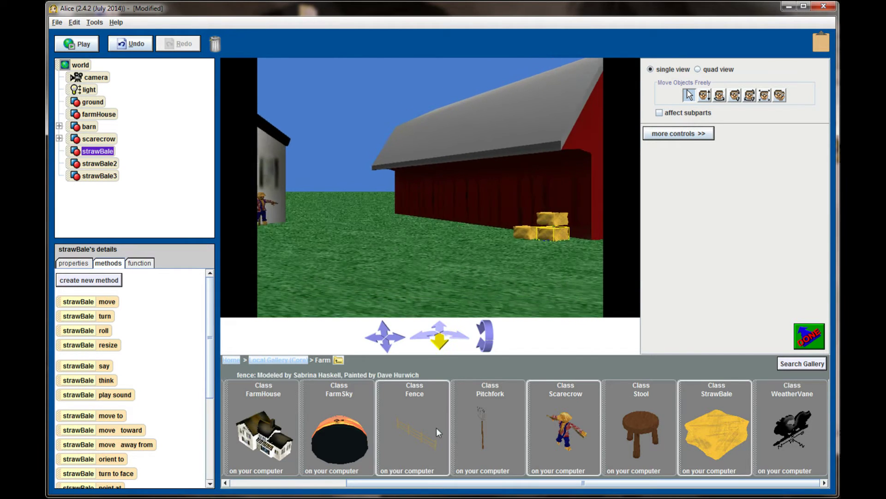
left_click_drag(437, 433, 490, 418)
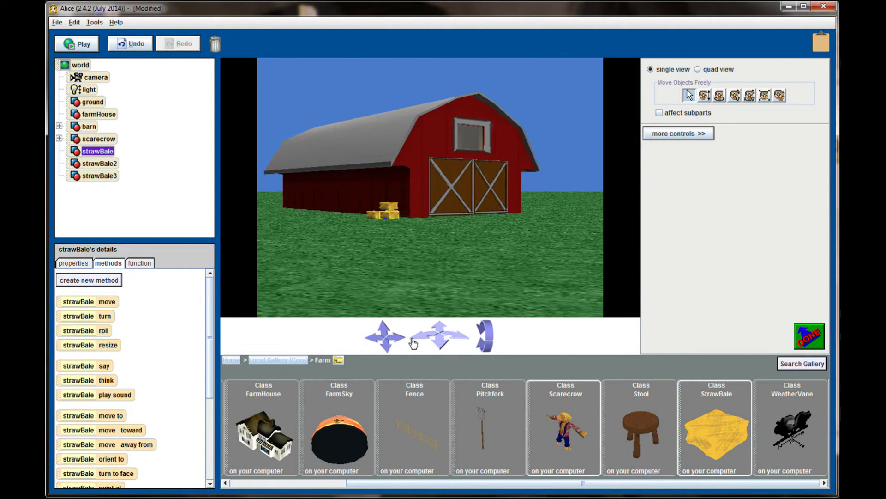
Frame the farmhouse front with the scarecrow beside it, then select the camera.
left_click_drag(413, 344, 365, 347)
left_click_drag(441, 339, 414, 332)
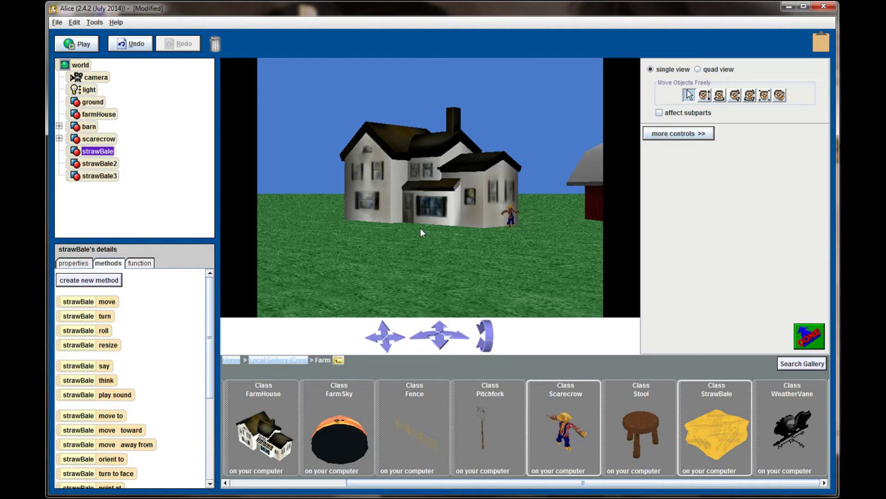
left_click_drag(464, 340, 502, 341)
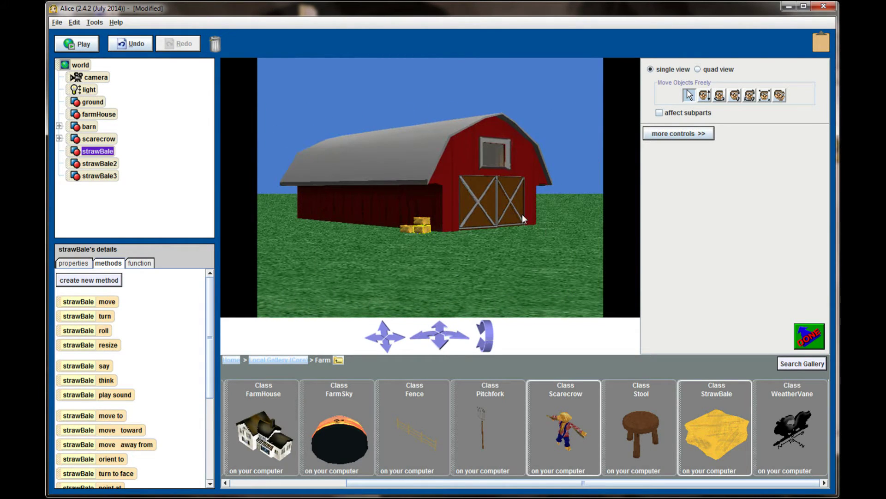
left_click_drag(422, 341, 419, 344)
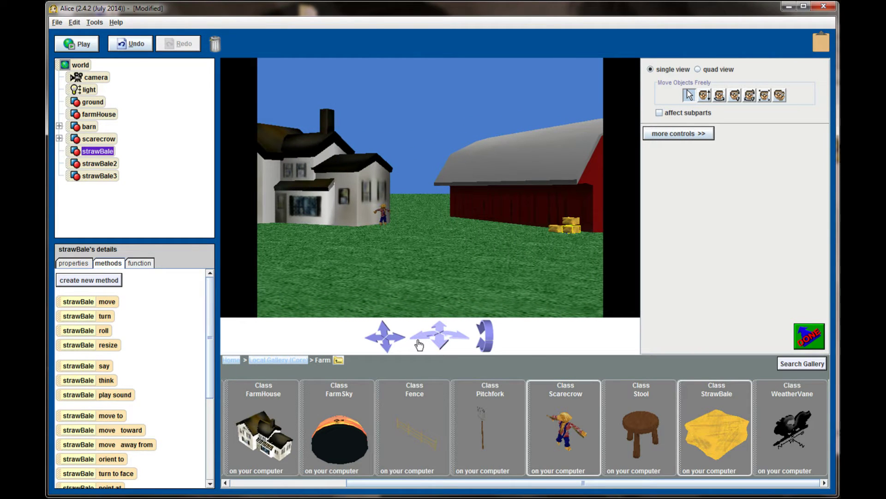
left_click_drag(419, 344, 418, 344)
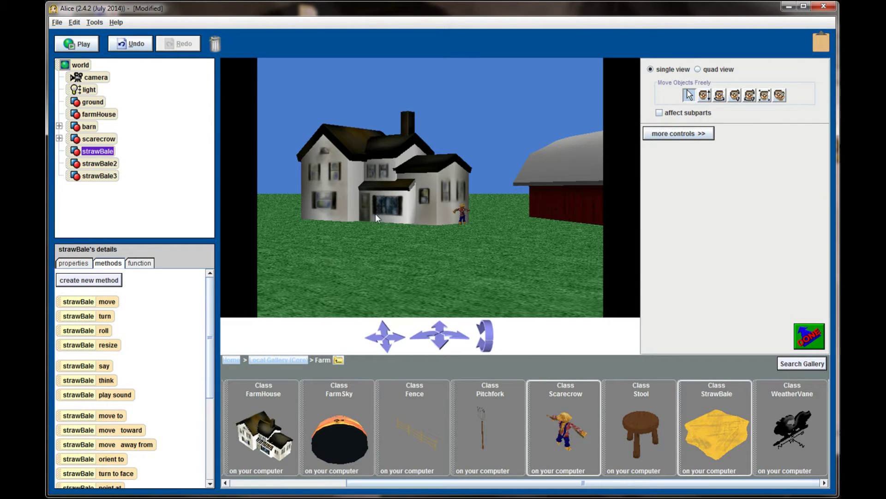
left_click_drag(454, 336, 404, 341)
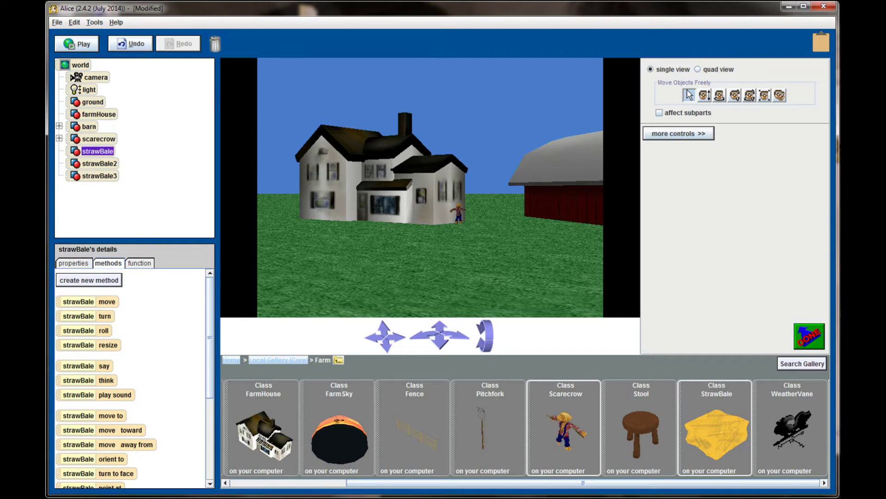
left_click(96, 77)
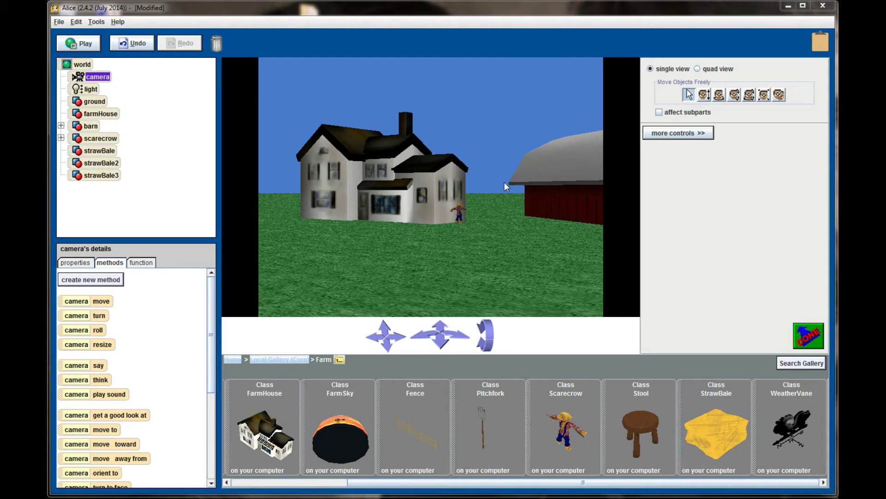
right_click(104, 78)
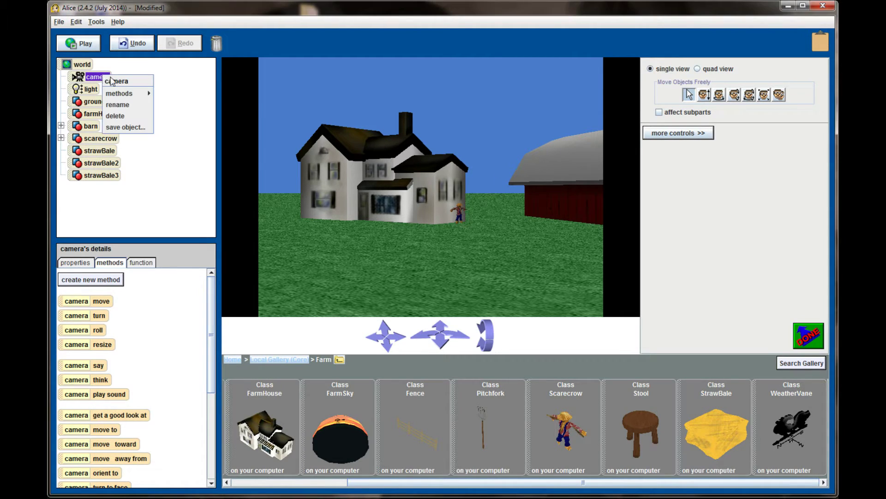
mouse_move(133, 97)
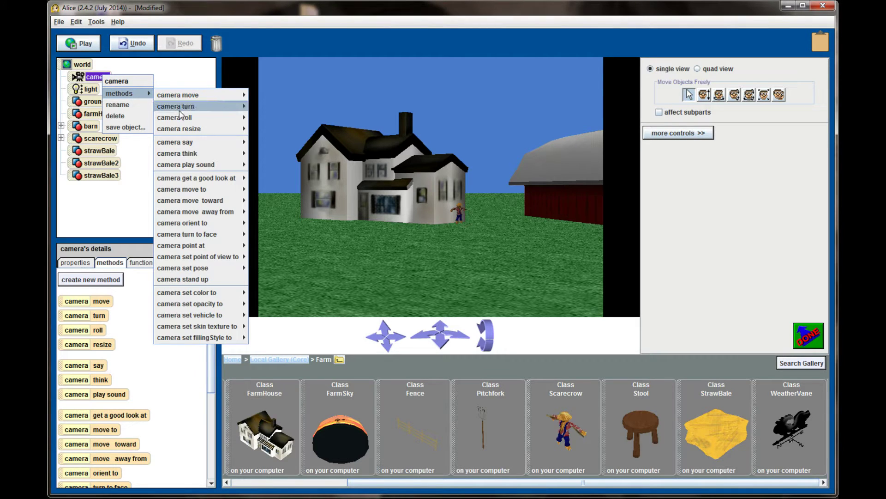
mouse_move(210, 258)
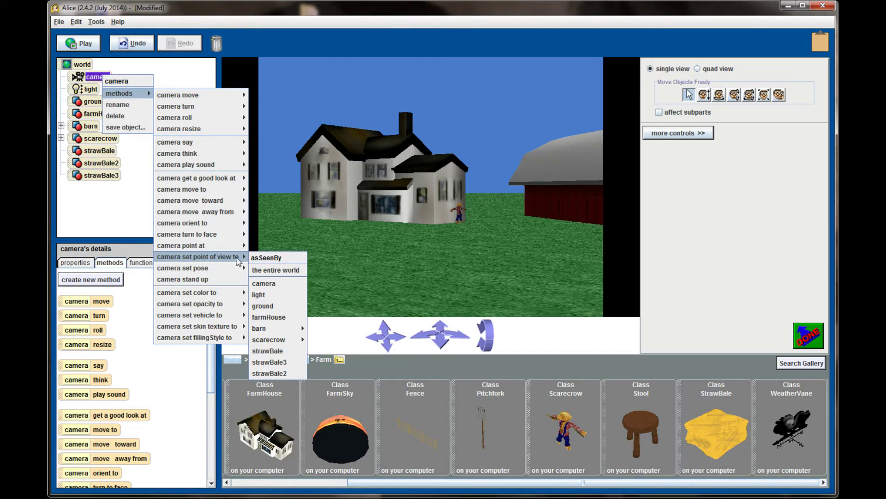
mouse_move(285, 337)
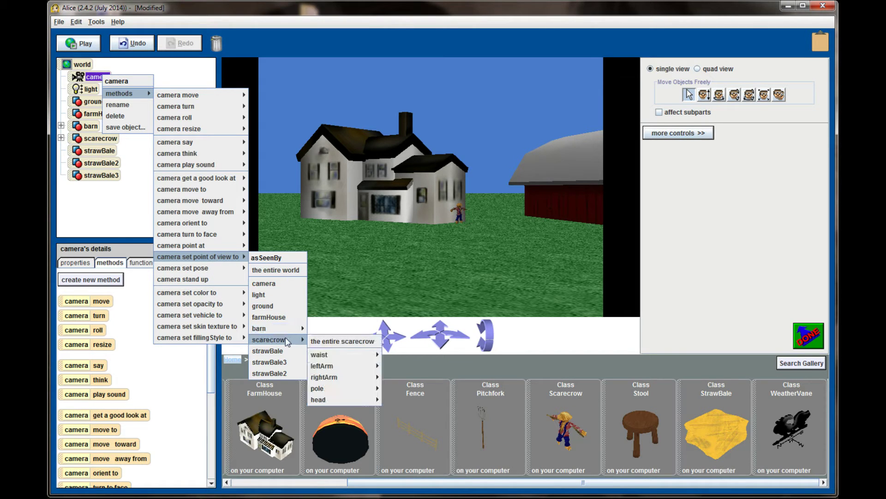
left_click(313, 342)
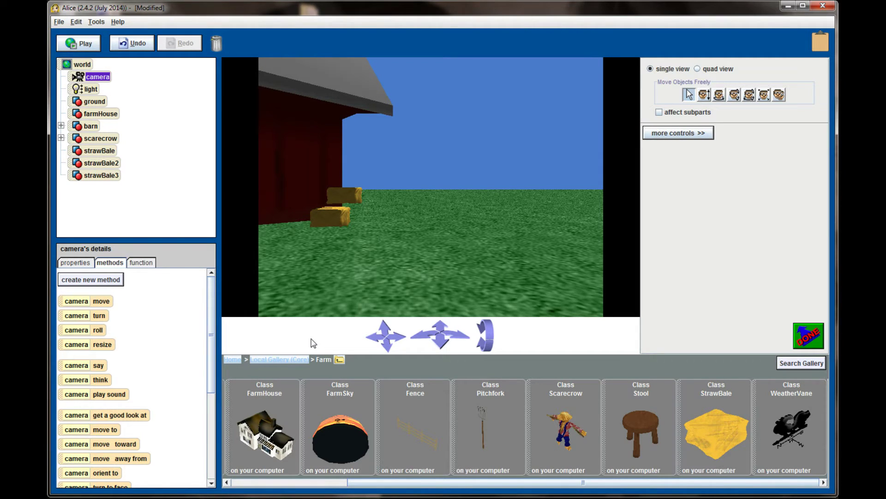
key("ctrl+z")
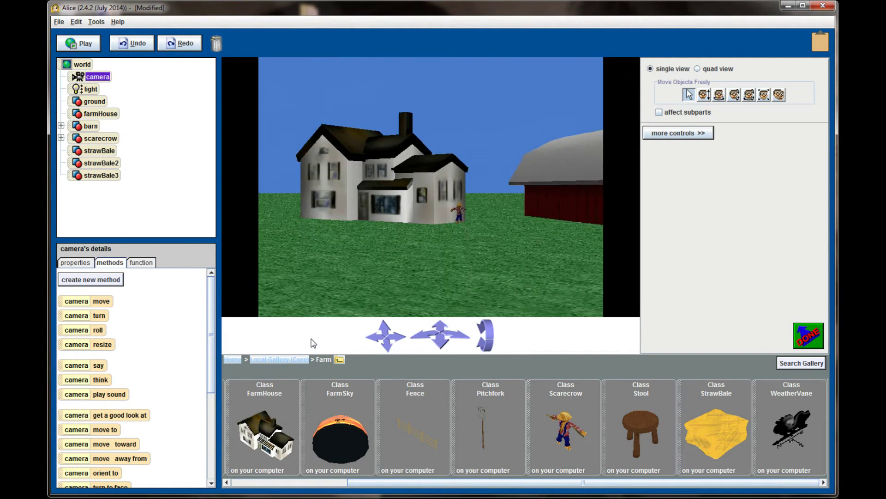
Set the camera's point of view to strawBale's, then undo that change.
right_click(107, 155)
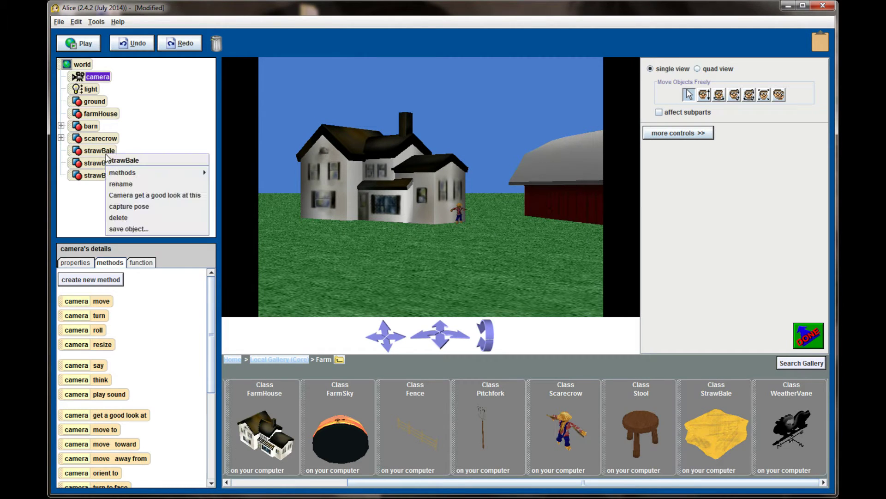
mouse_move(140, 174)
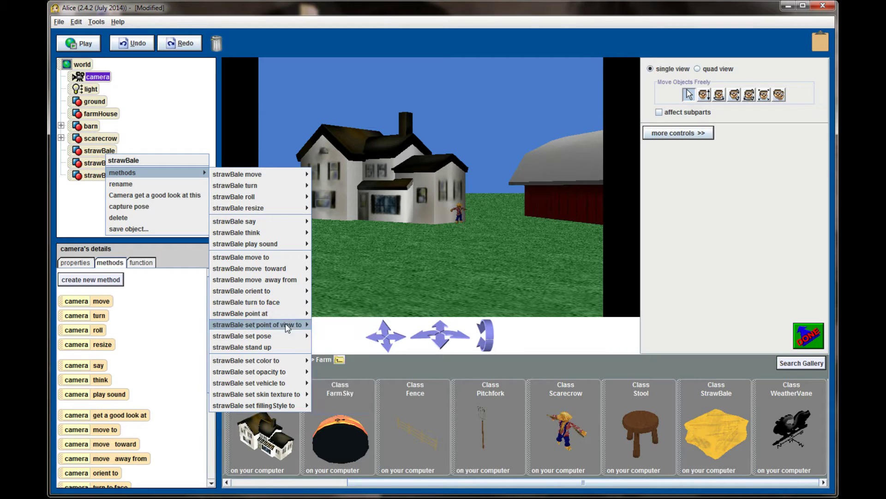
mouse_move(287, 325)
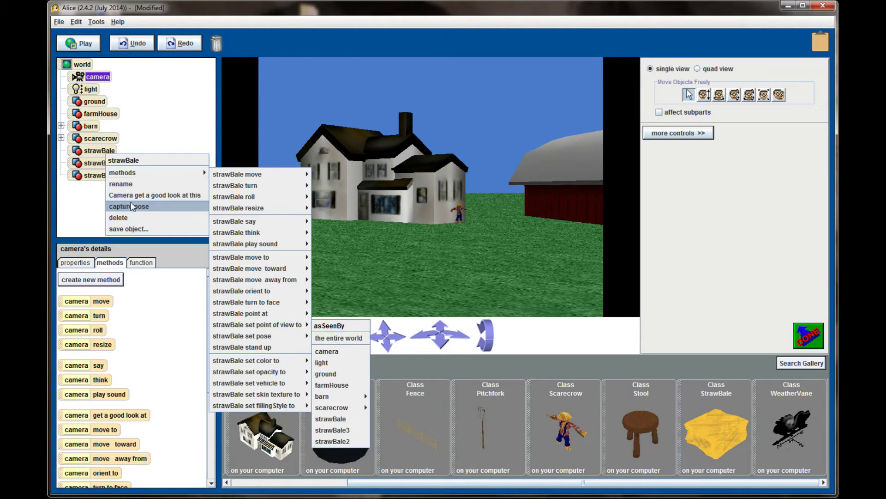
right_click(97, 81)
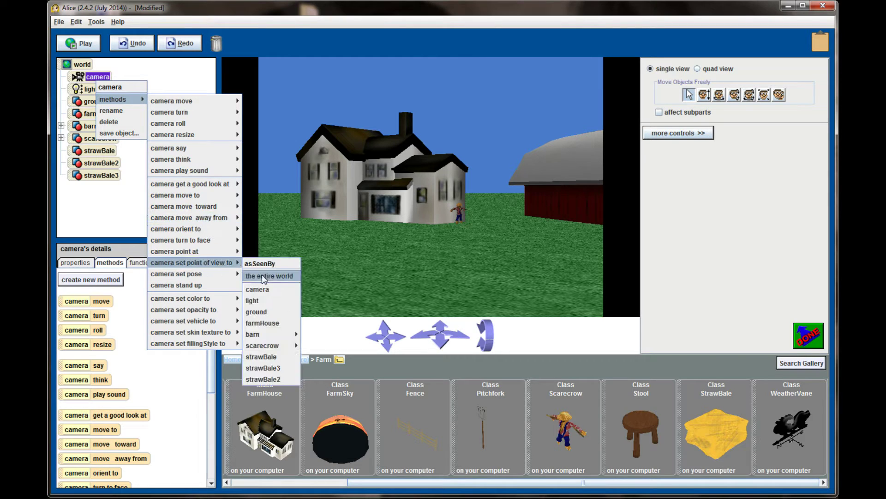
left_click(260, 357)
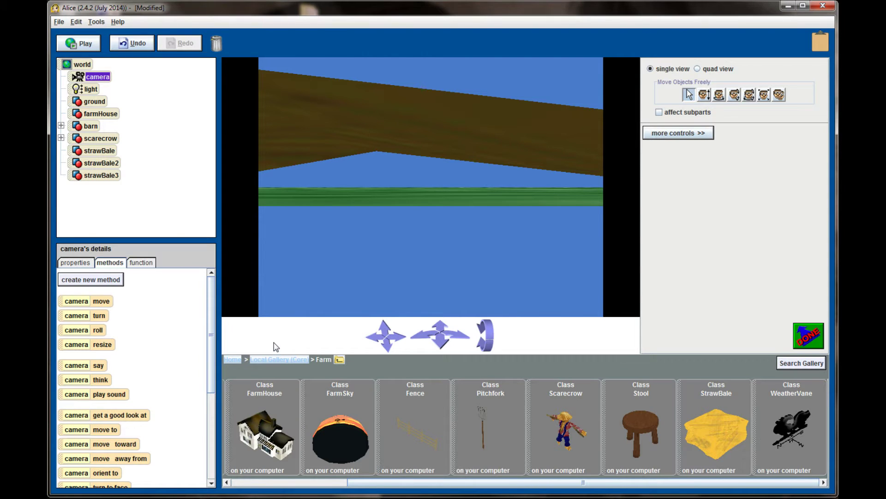
key("ctrl+z")
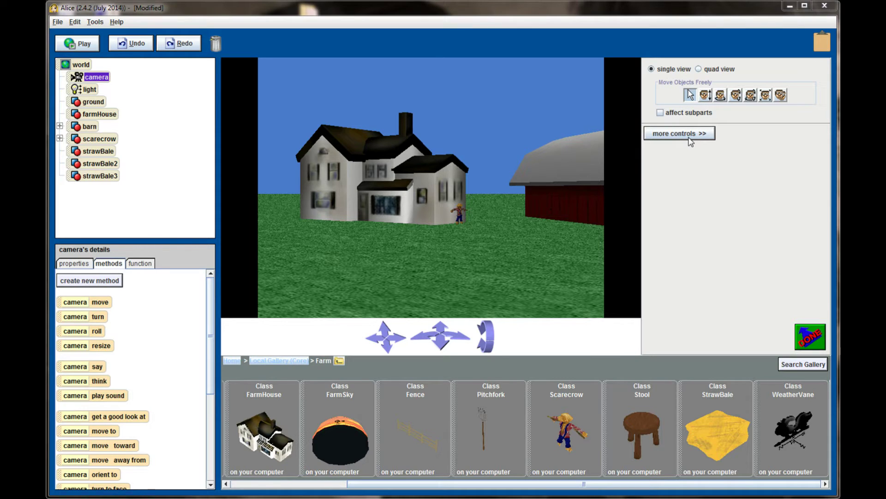
Show the 'more controls' camera panel for aspect ratio, lens angle and dummies.
left_click(691, 134)
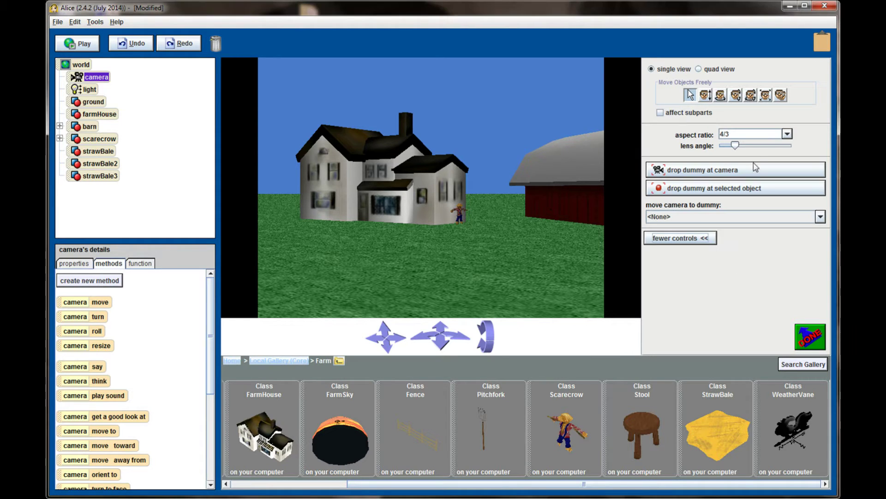
left_click(781, 134)
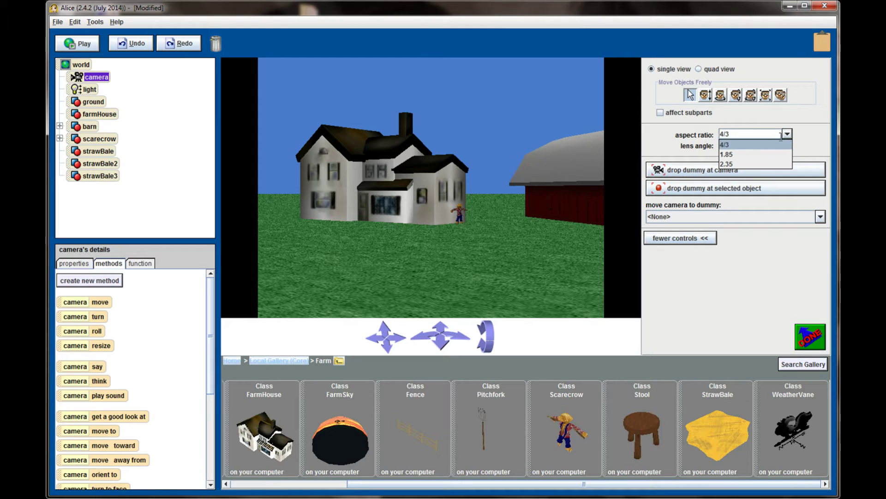
left_click(758, 135)
left_click(758, 135)
left_click(754, 155)
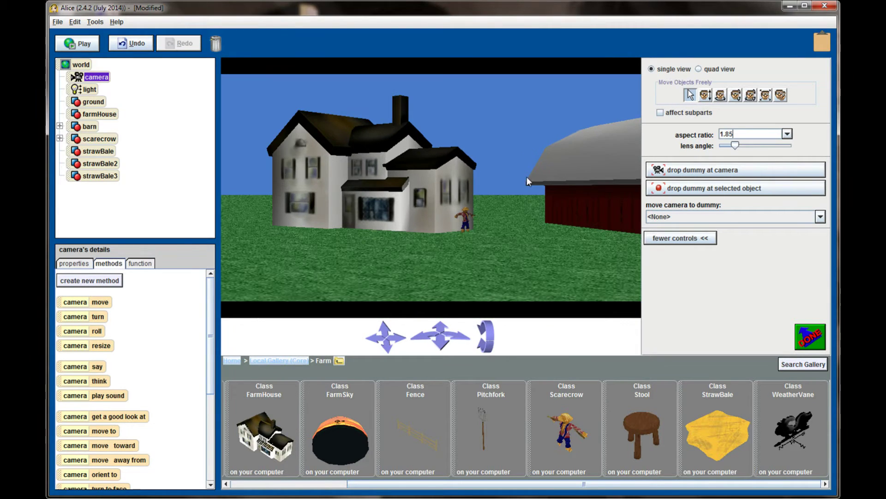
left_click(790, 134)
left_click(767, 166)
left_click(787, 135)
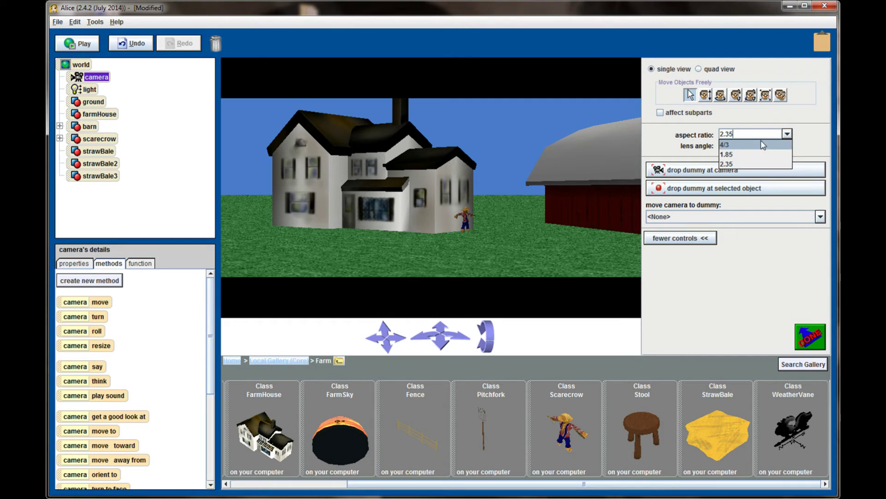
left_click(760, 145)
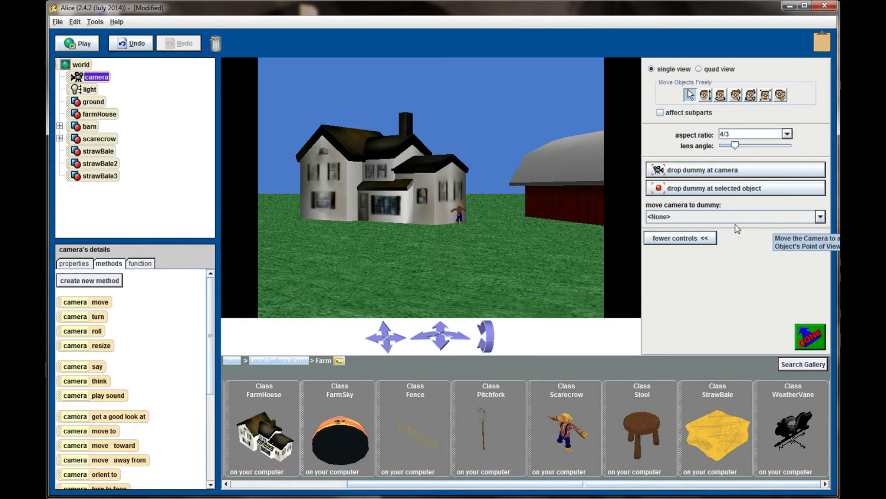
Move the camera close in front of the farmhouse, drop a dummy there, and select Dummy Objects.
left_click_drag(405, 336, 290, 342)
left_click_drag(441, 340, 439, 252)
left_click_drag(387, 354, 442, 351)
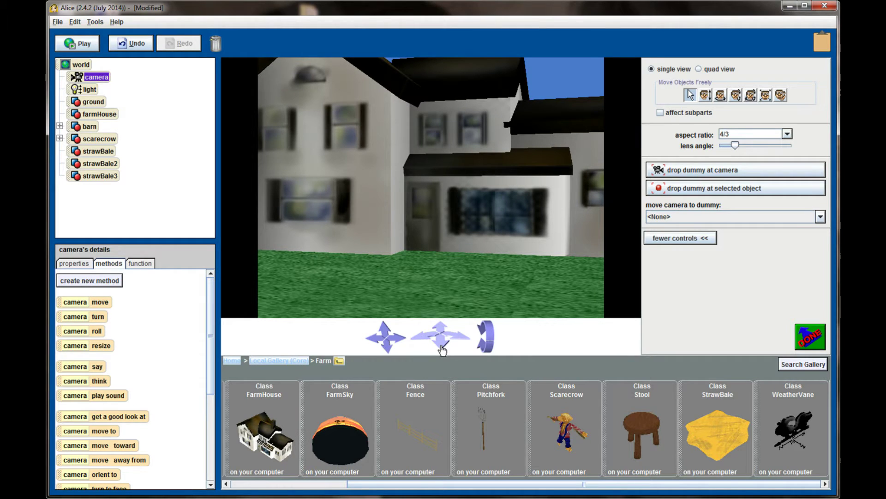
left_click(724, 171)
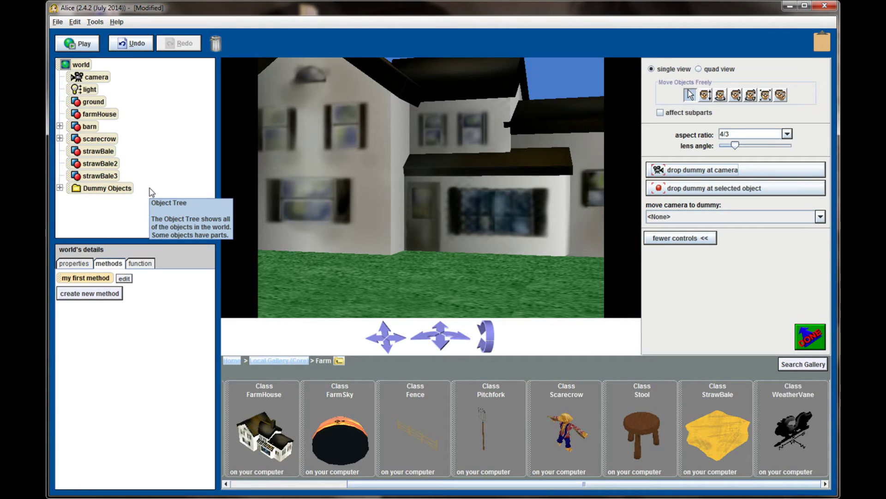
left_click(120, 189)
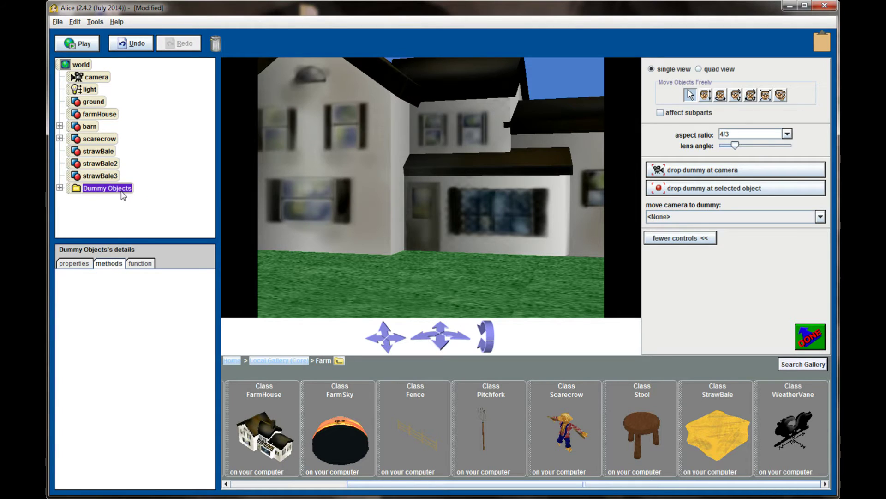
Rename the Dummy Objects folder to 'Cameras'.
right_click(122, 194)
left_click(148, 223)
type("Cameras")
key("Return")
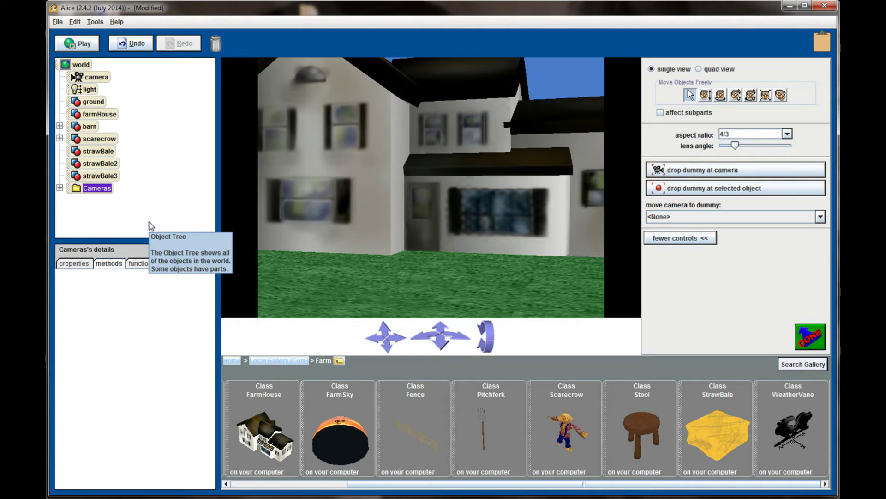
Rename the dummy inside Cameras to 'House Front Door'.
left_click(59, 187)
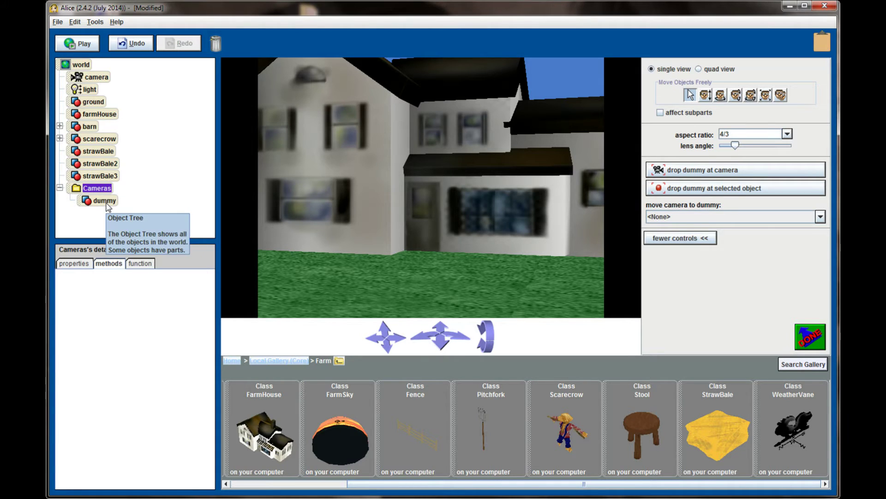
left_click(106, 201)
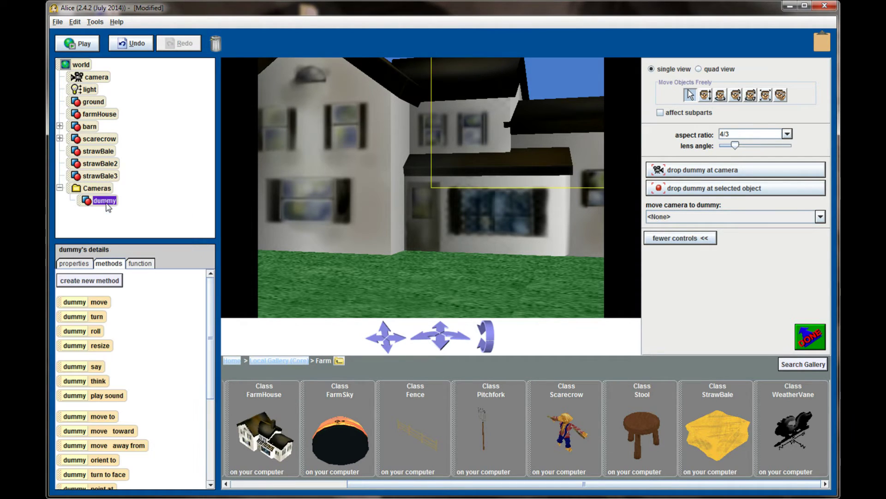
right_click(106, 206)
left_click(137, 235)
type("Front D")
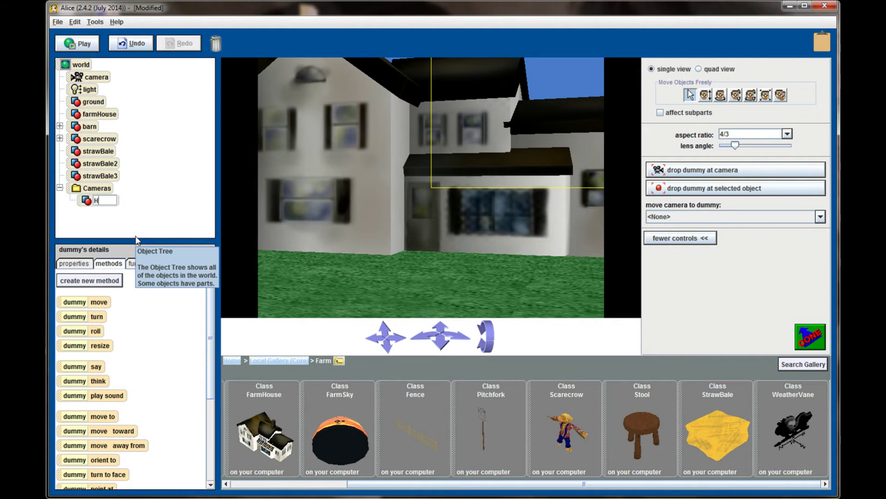
type("oor")
key("Return")
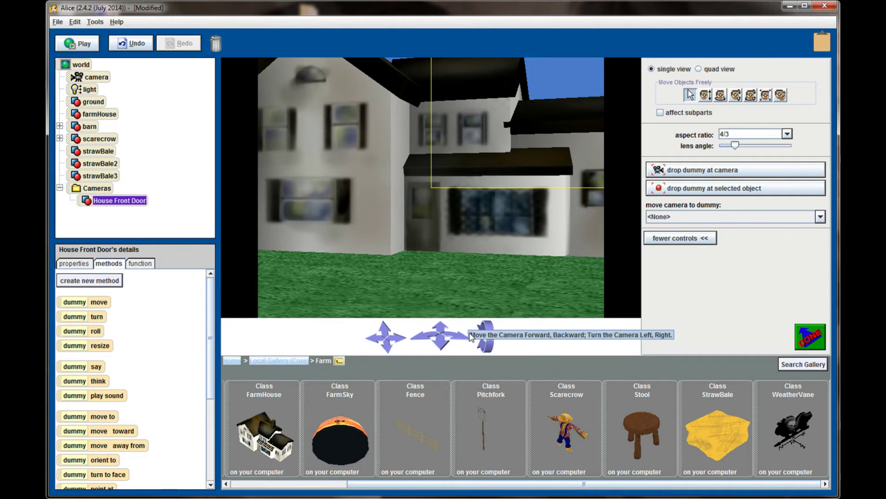
left_click_drag(439, 349, 440, 349)
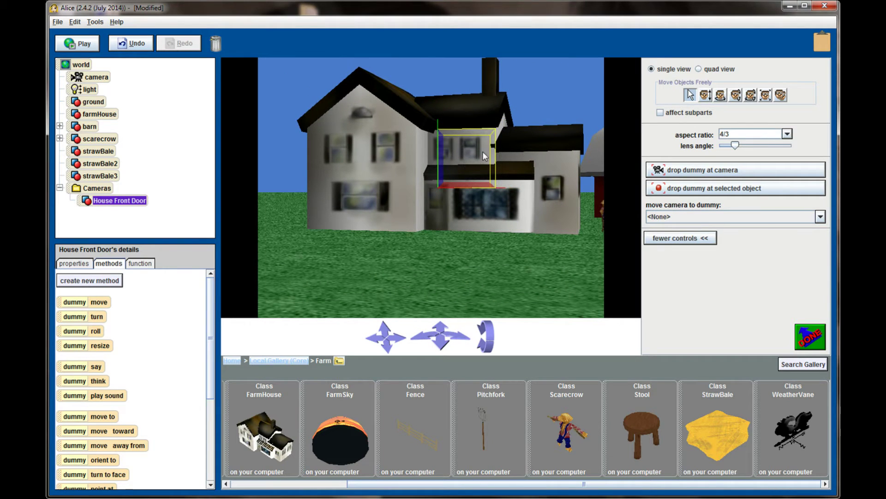
Steer the camera away from the farmhouse until the red barn fills the view.
left_click_drag(463, 336, 464, 336)
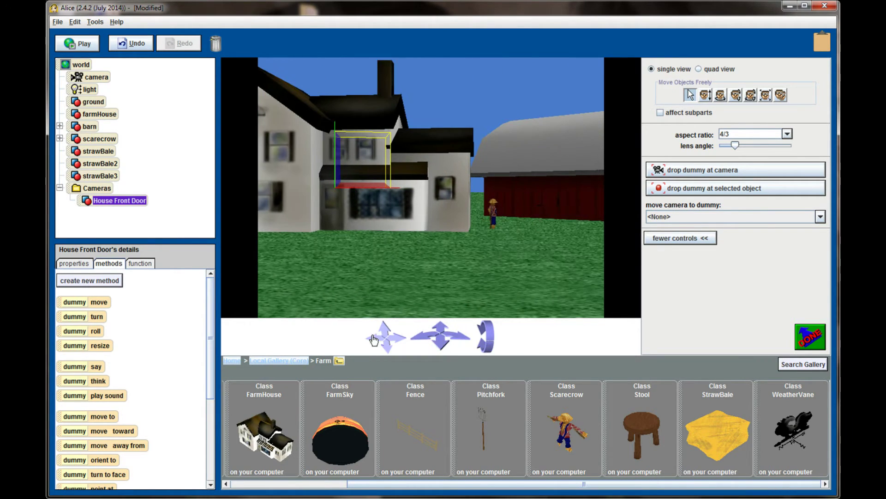
left_click_drag(385, 342, 344, 342)
left_click_drag(440, 336, 589, 342)
left_click_drag(375, 337, 354, 340)
left_click_drag(440, 336, 560, 340)
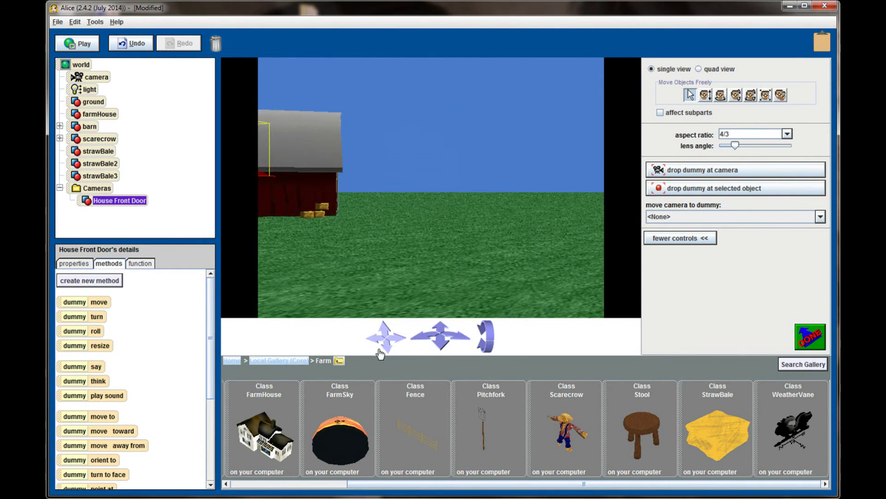
left_click_drag(380, 337, 347, 320)
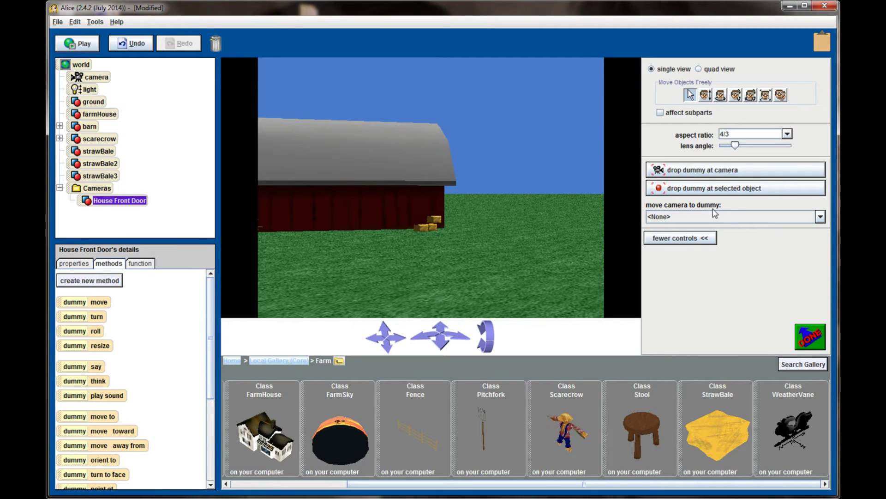
left_click(700, 217)
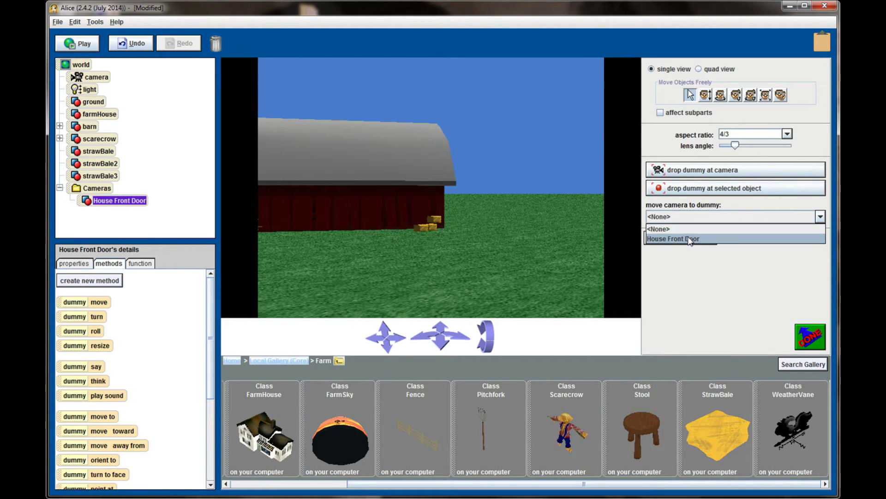
Jump the camera to House Front Door, then aim it head-on at the barn's front doors.
left_click(691, 239)
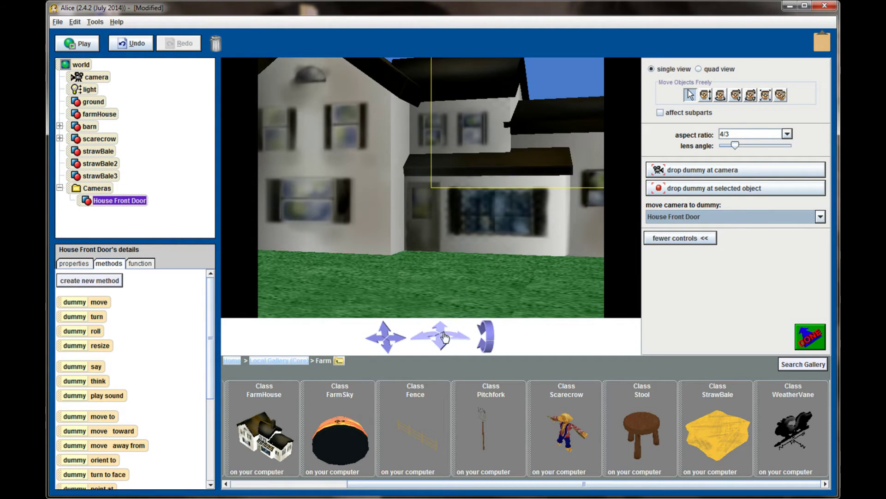
left_click_drag(395, 337, 569, 345)
left_click_drag(396, 341, 403, 346)
left_click(403, 347)
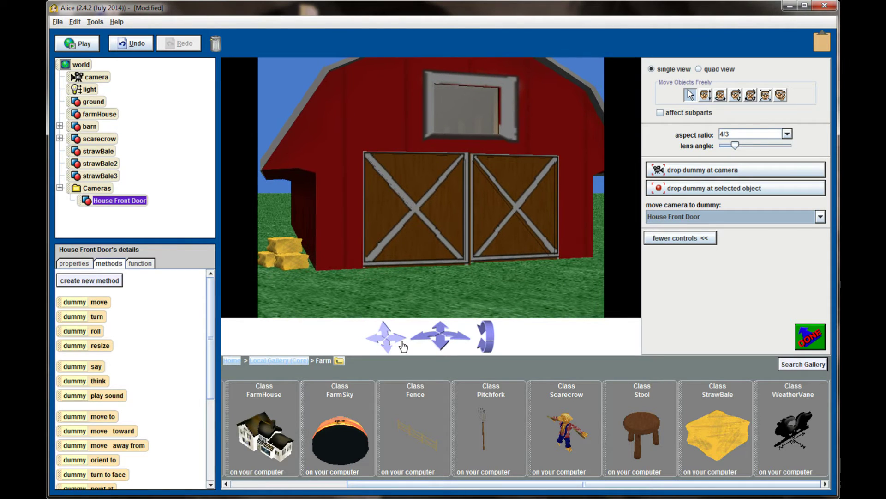
Drop a dummy at the barn-facing camera view and rename it 'Barn Front Door'.
left_click(701, 176)
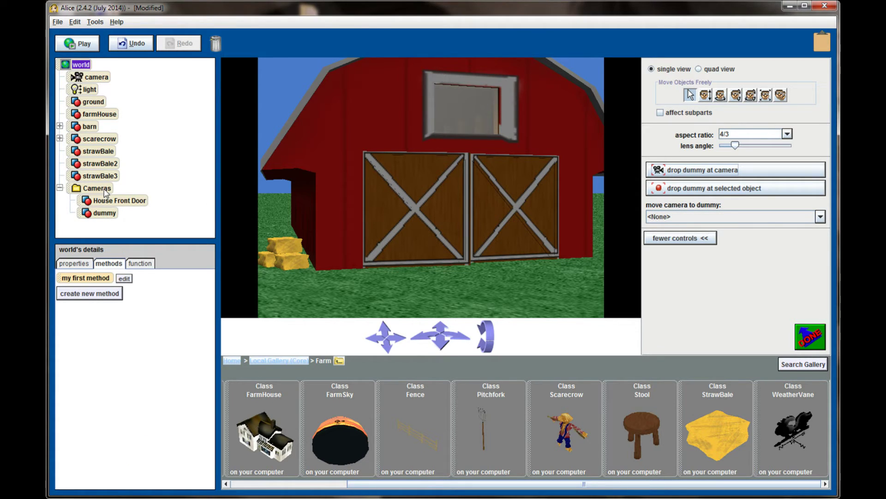
right_click(106, 214)
left_click(138, 246)
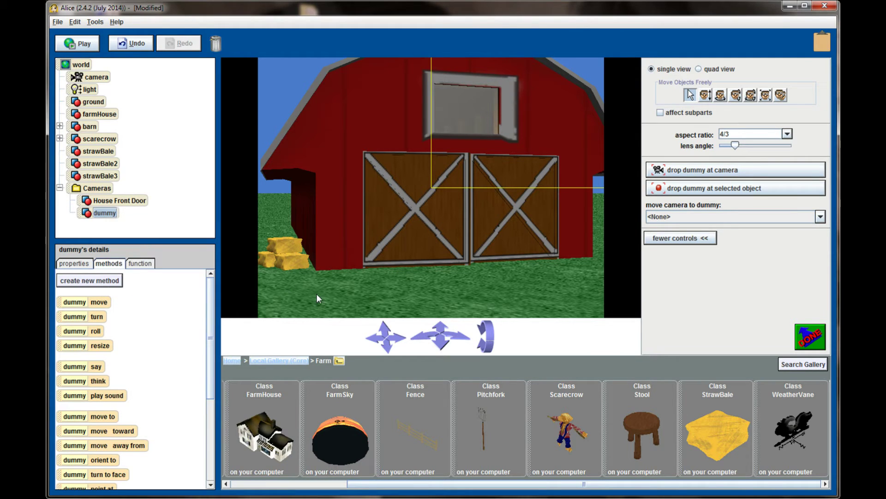
type("Barn Front Door")
key("Return")
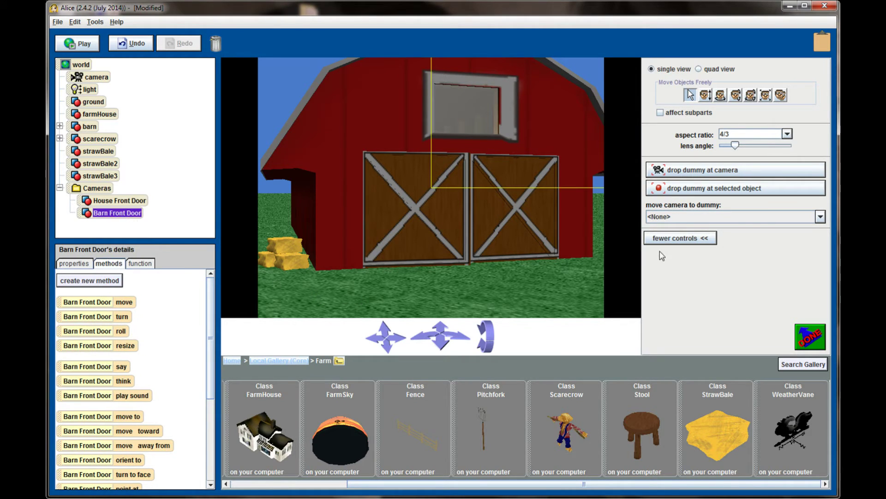
left_click(702, 217)
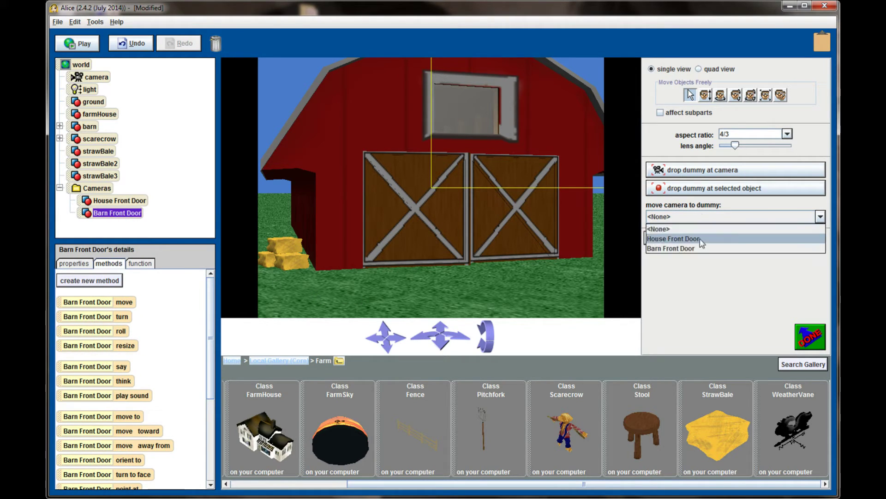
Preview the House Front Door and Barn Front Door views, then drag the camera toward the scarecrow.
left_click(702, 236)
left_click(710, 219)
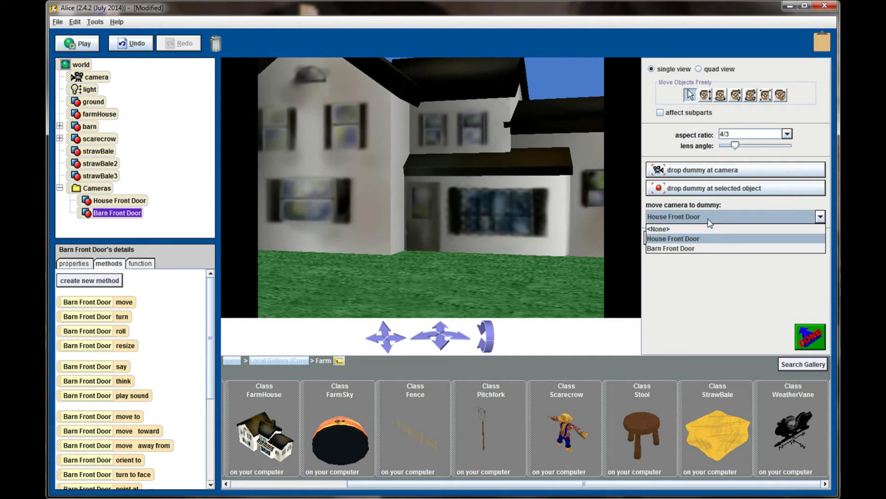
left_click(695, 249)
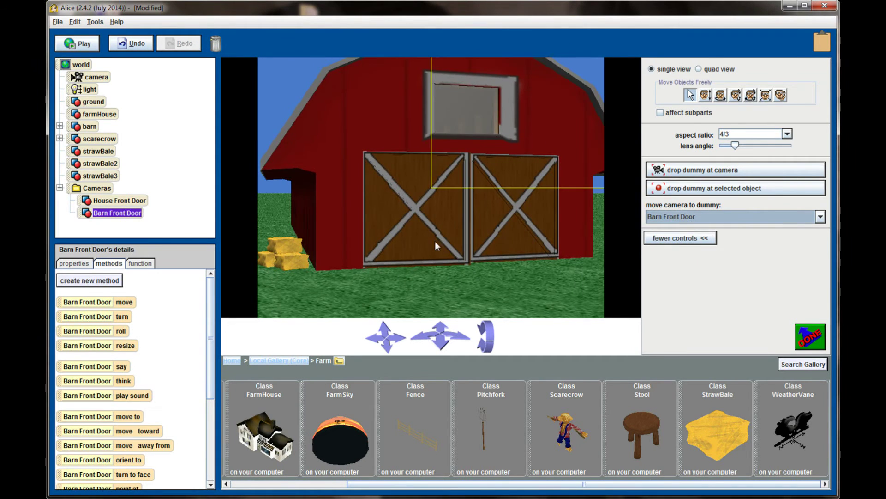
left_click_drag(399, 339, 353, 340)
left_click_drag(441, 337, 430, 207)
Nudge the camera closer to the scarecrow and save that view as a dummy named 'Scarecrow'.
left_click_drag(372, 345, 367, 340)
left_click(708, 171)
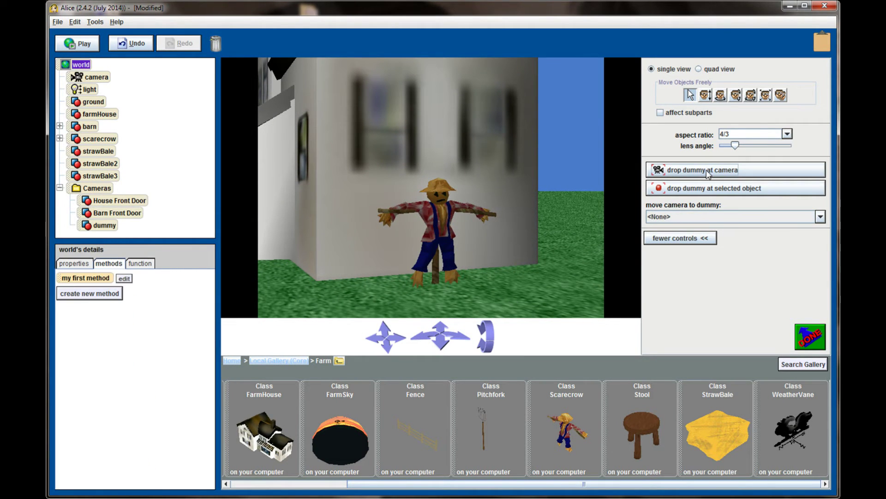
left_click(106, 226)
right_click(111, 227)
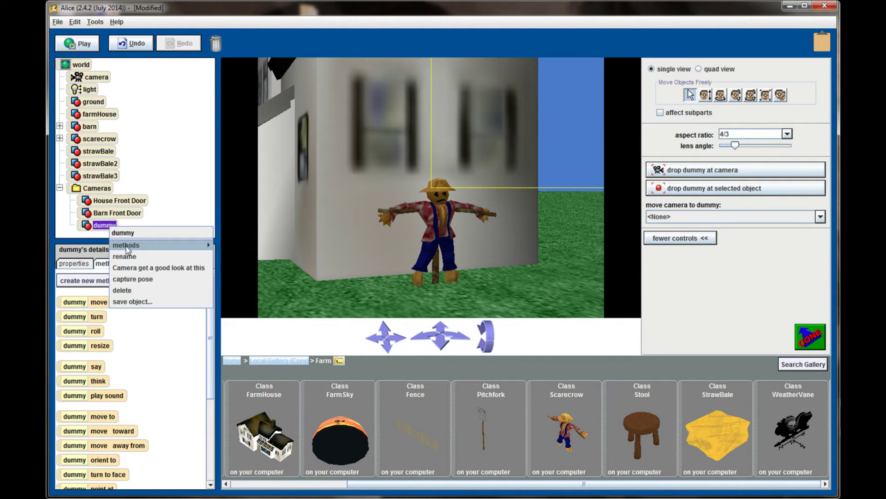
left_click(137, 252)
type("Scare")
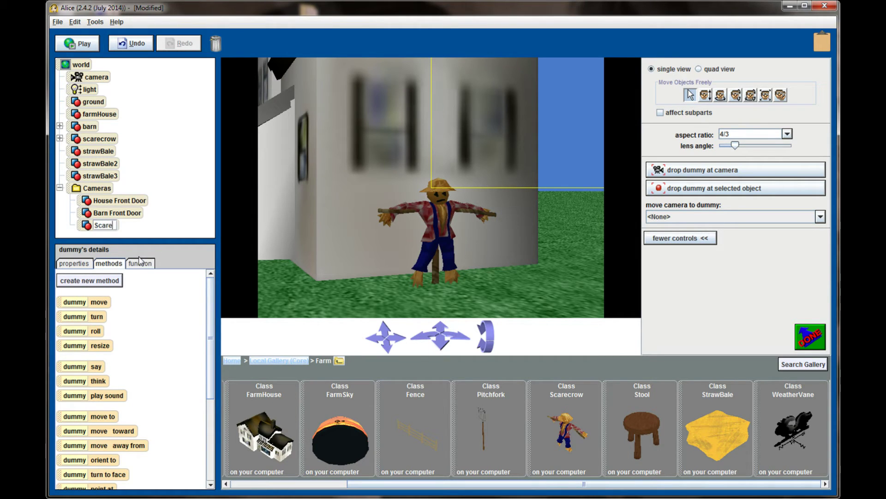
type("crow")
key("Return")
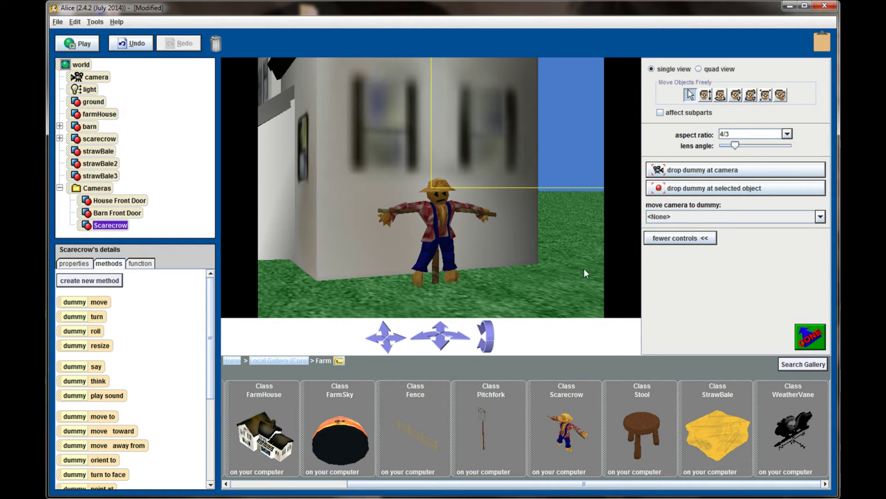
left_click(744, 238)
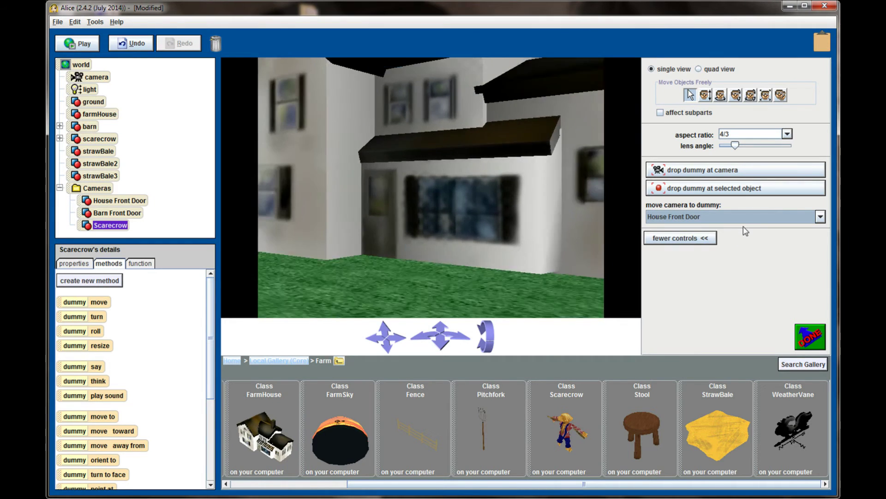
Cycle the camera through House Front Door, Scarecrow, then Barn Front Door, and finish scene setup.
left_click(741, 218)
left_click(723, 258)
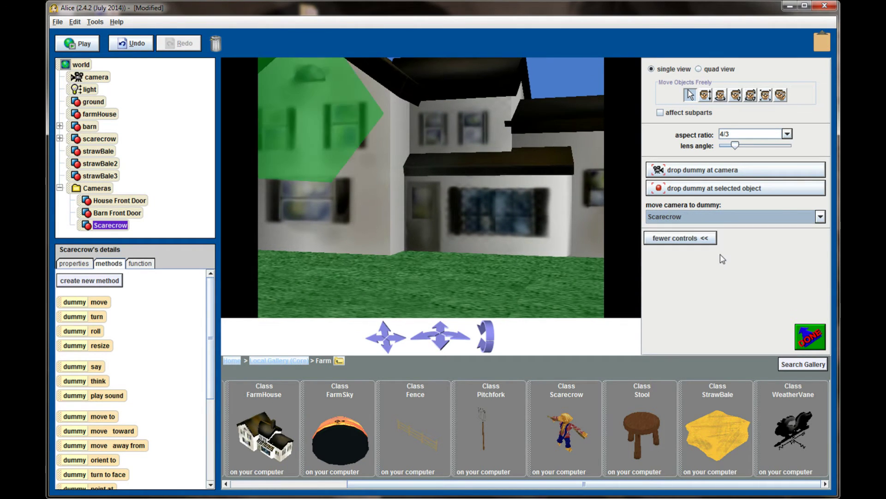
left_click(720, 217)
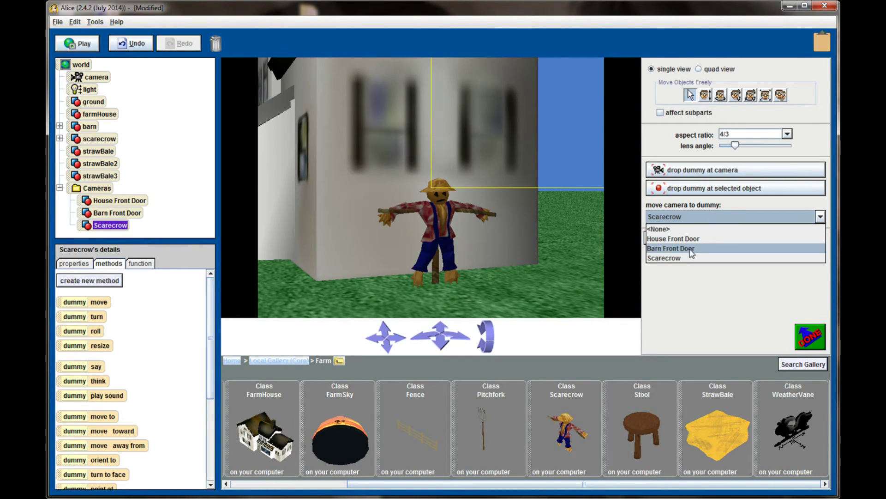
left_click(694, 248)
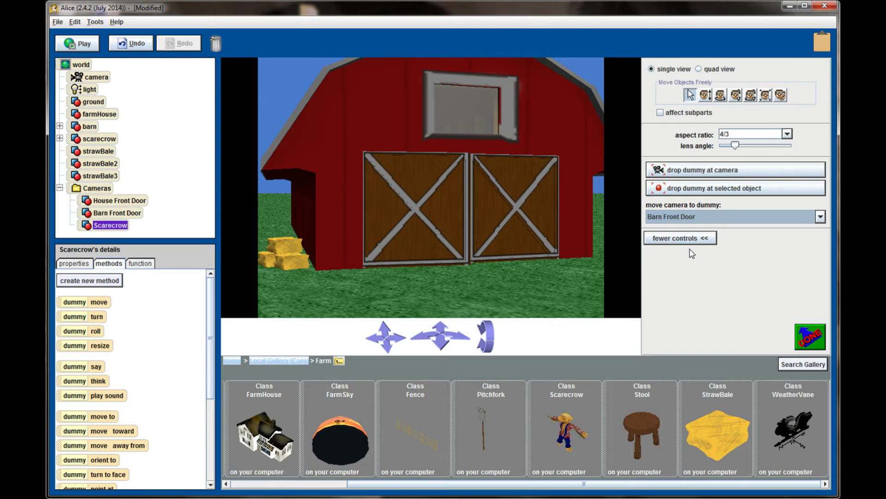
left_click(802, 335)
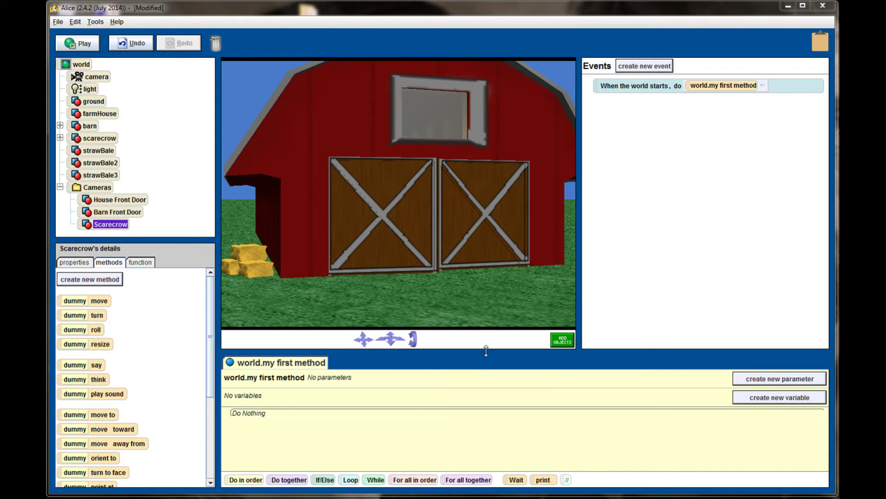
Reopen the scene editor with the ADD OBJECTS button.
left_click(563, 341)
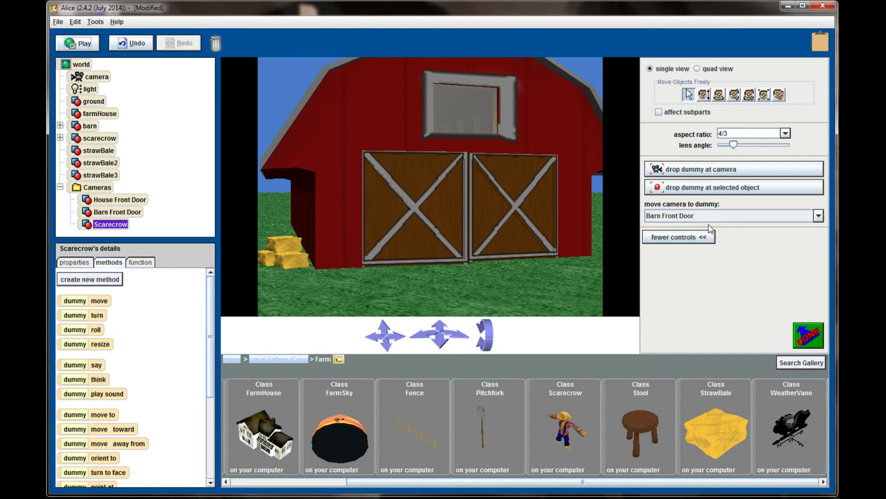
Exit scene setup and use camera set point of view to the House Front Door dummy.
left_click(804, 333)
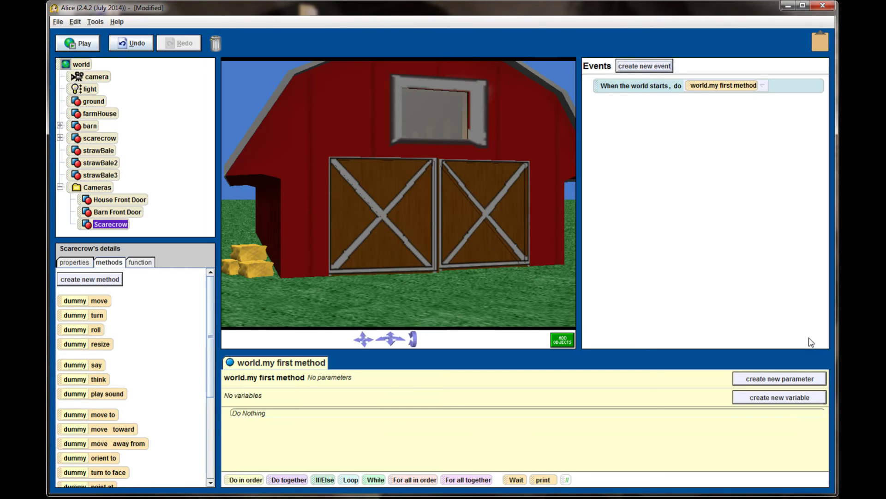
left_click(90, 78)
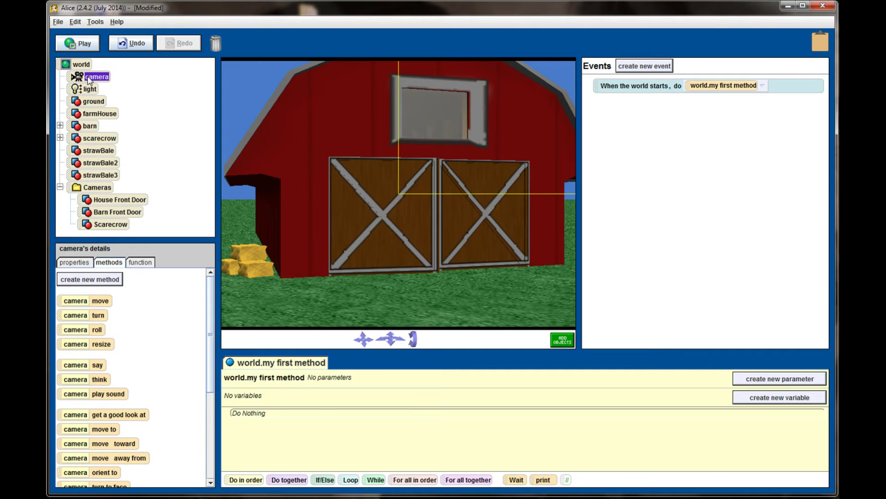
right_click(94, 81)
mouse_move(118, 96)
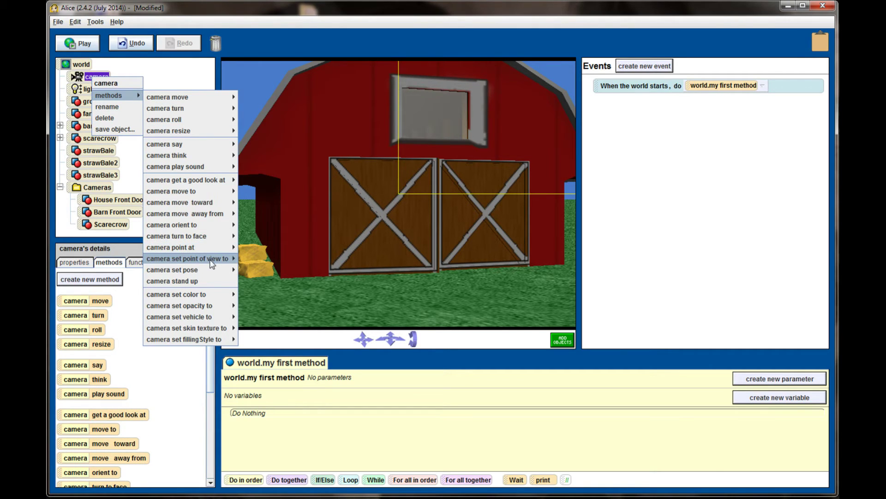
mouse_move(212, 261)
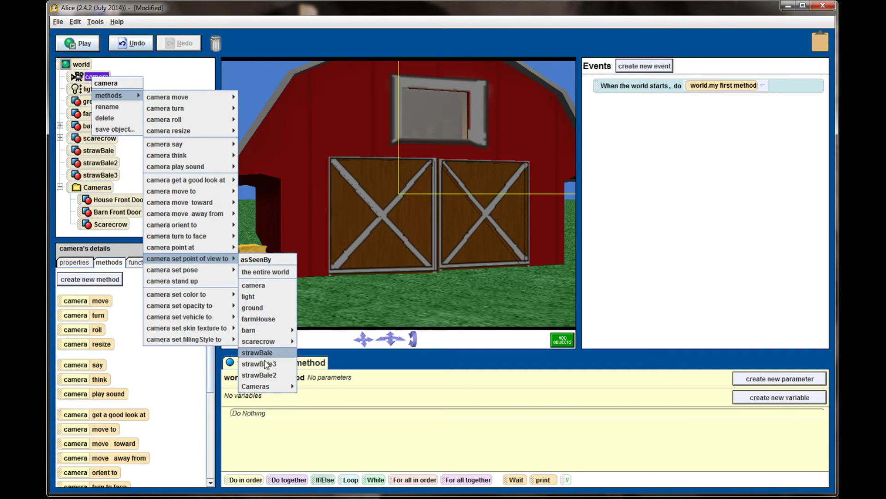
mouse_move(274, 387)
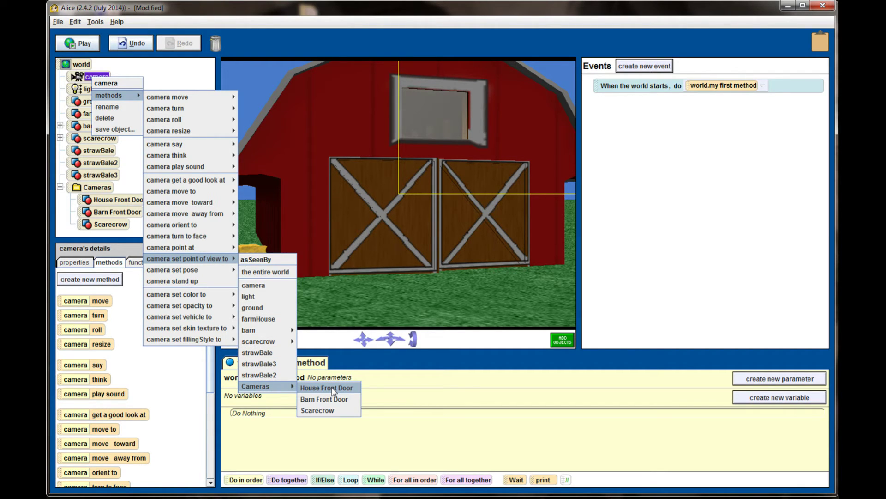
left_click(334, 389)
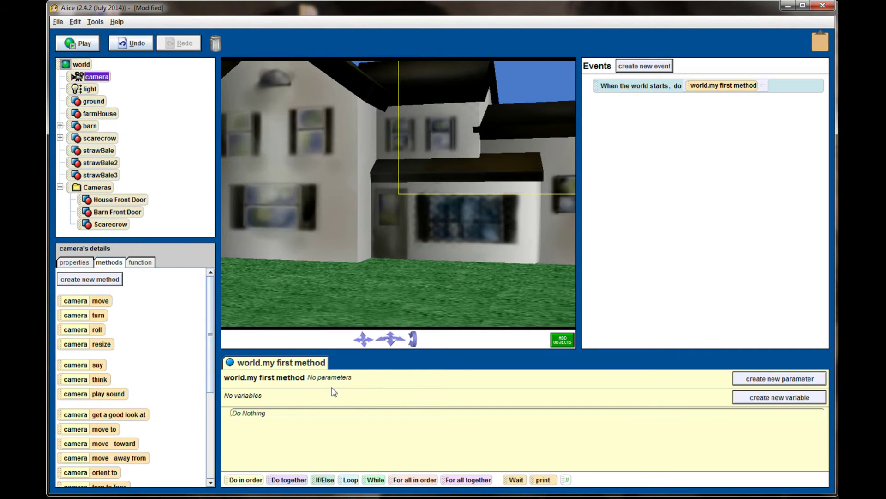
Add a camera set point of view to Barn Front Door instruction to my first method.
left_click(82, 64)
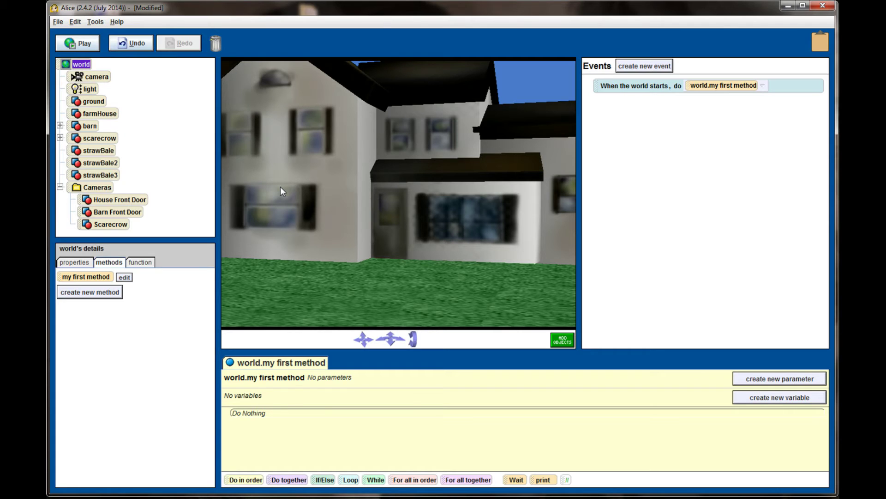
left_click(88, 78)
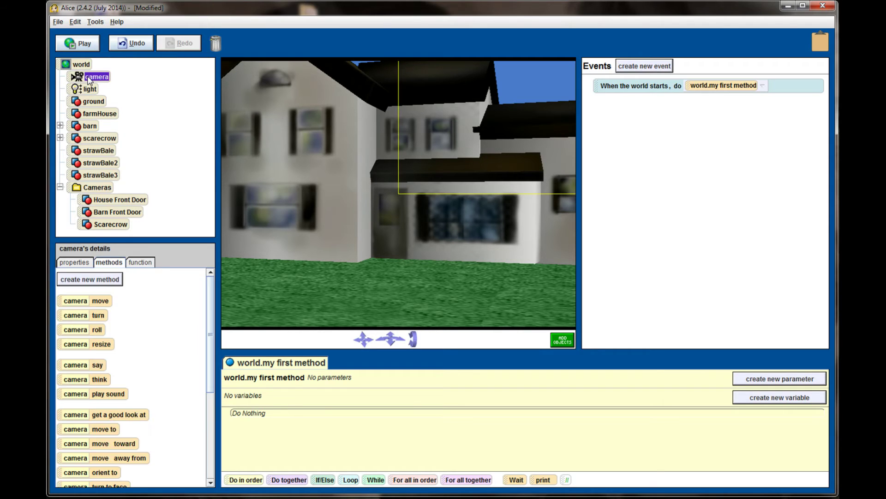
left_click_drag(72, 82, 272, 414)
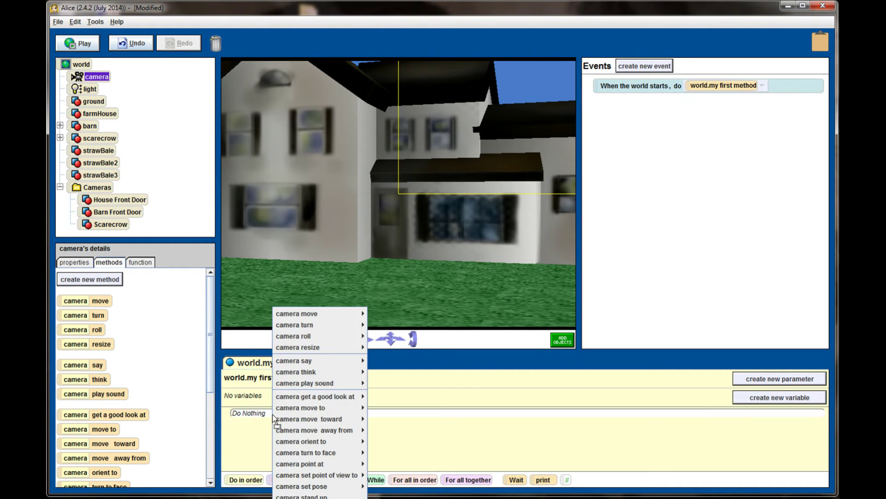
mouse_move(342, 476)
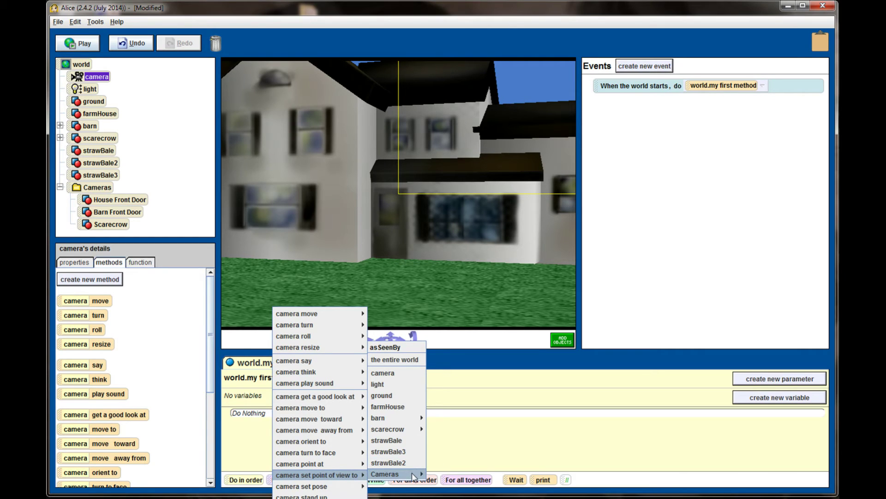
mouse_move(413, 476)
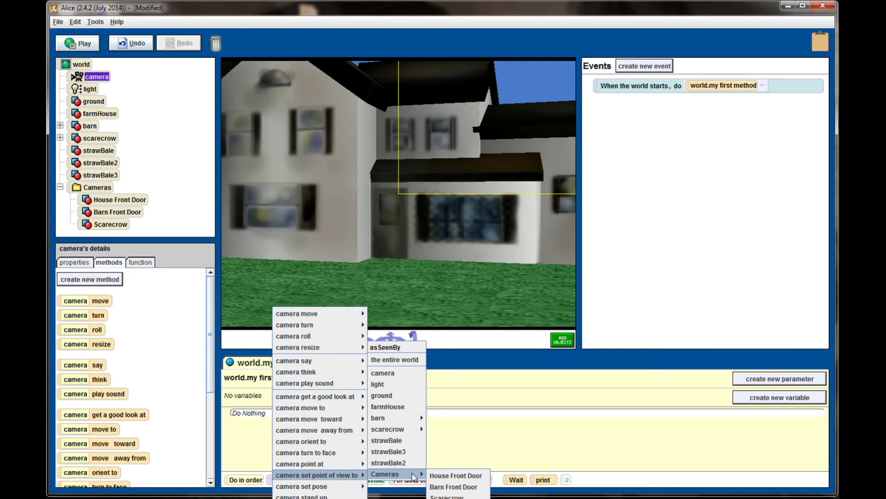
left_click(448, 486)
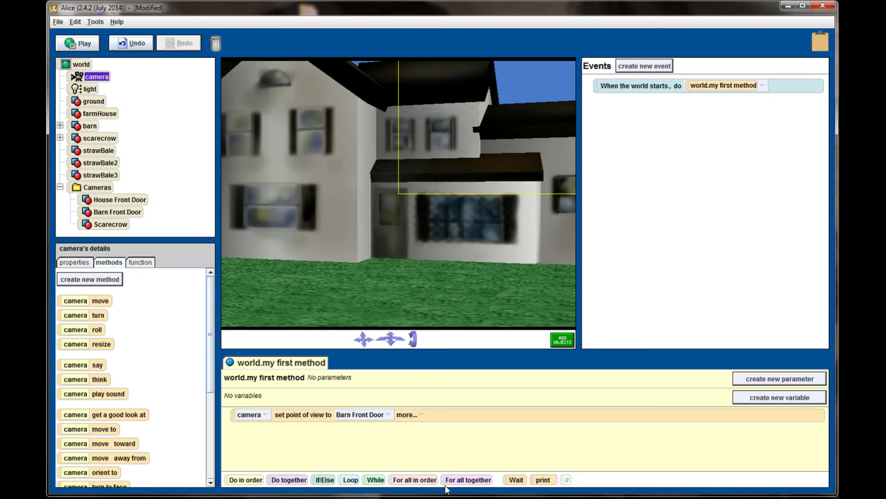
Give the Barn Front Door camera move a 10-second duration.
left_click(406, 415)
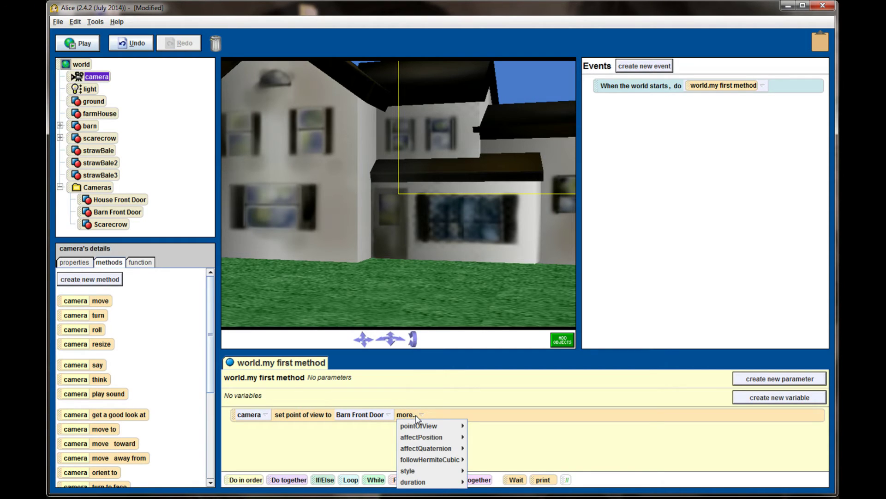
mouse_move(437, 485)
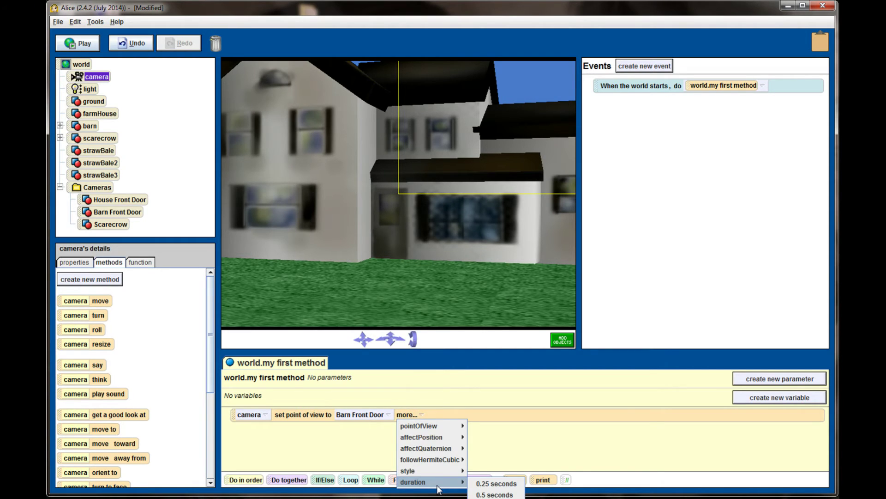
left_click(494, 496)
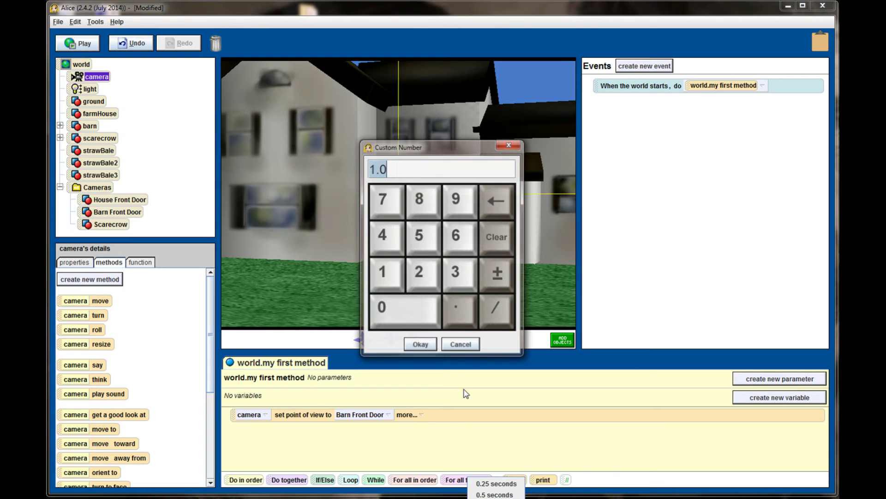
left_click(373, 274)
left_click(391, 305)
left_click(417, 346)
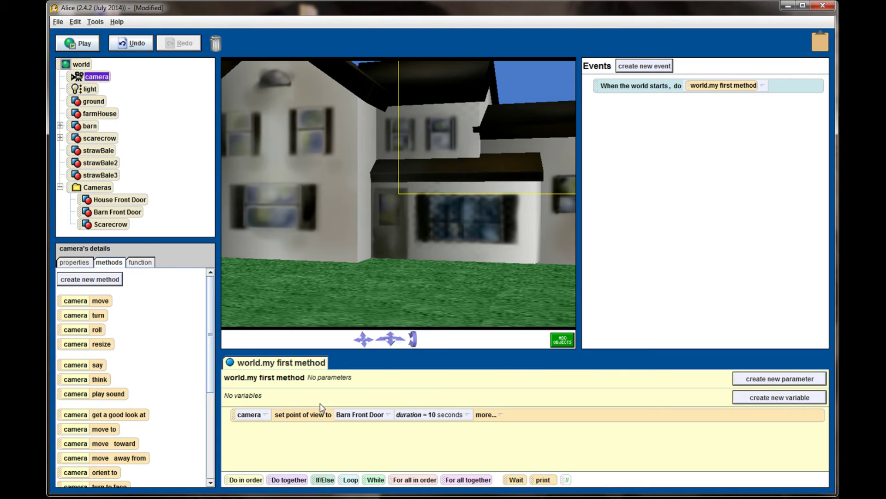
Insert a 4-second Wait before the camera move and play the world.
left_click_drag(513, 481, 451, 412)
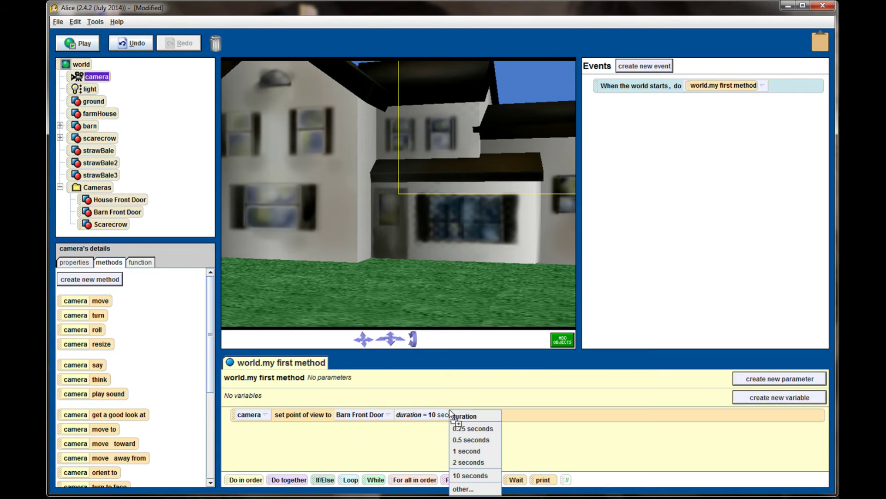
left_click(463, 489)
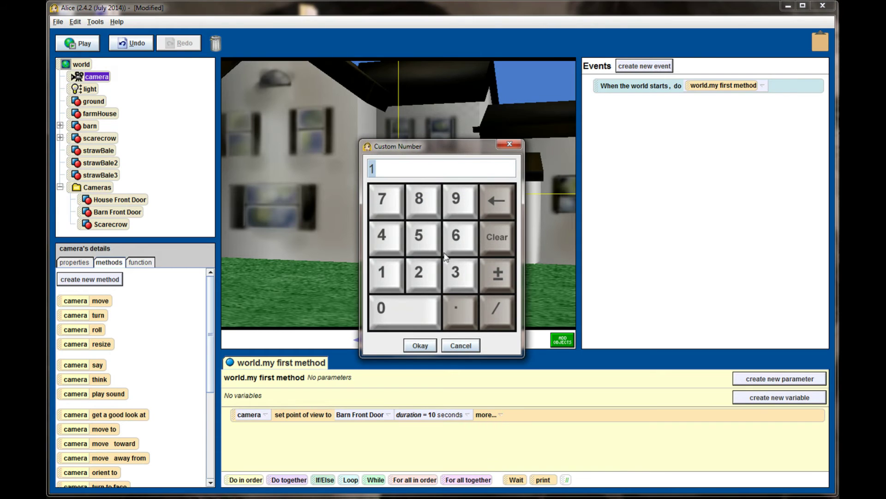
left_click(386, 237)
left_click(420, 346)
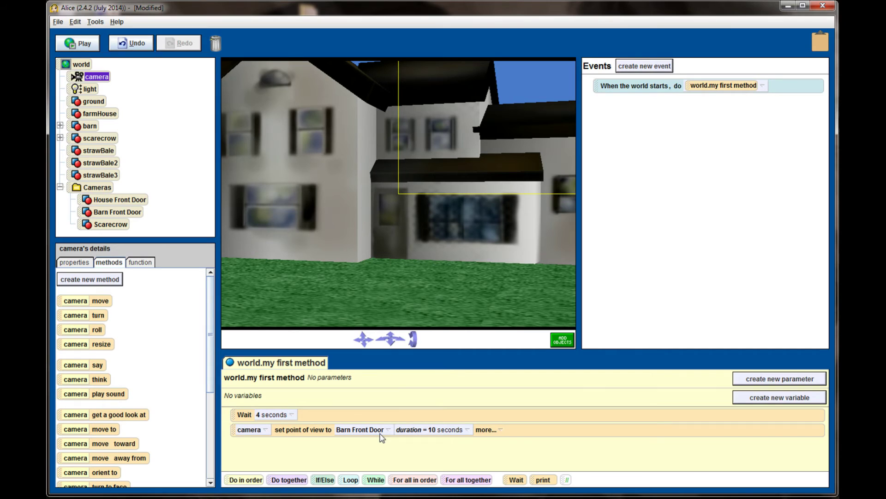
left_click(83, 44)
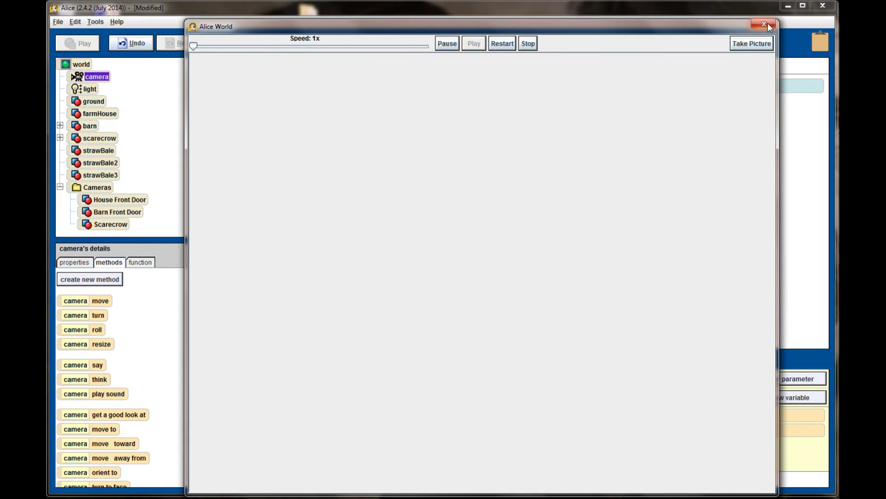
Close the Alice World playback window after watching the pan to the barn doors.
left_click(765, 24)
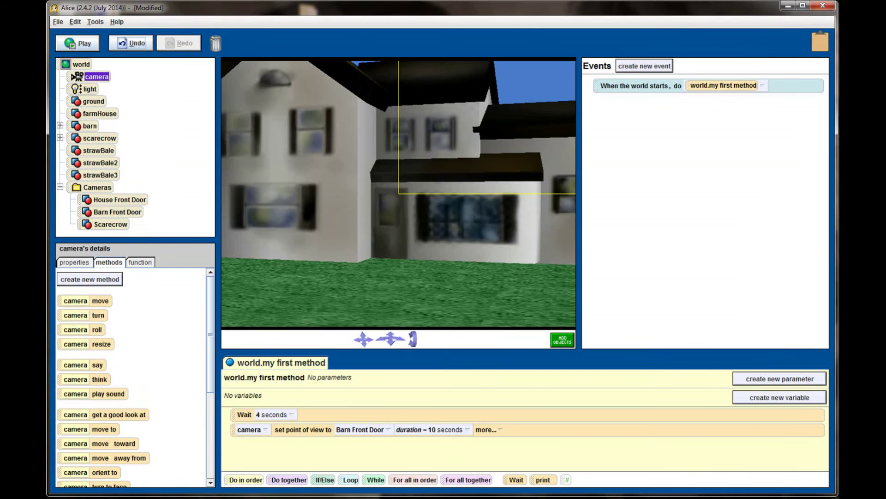
Add a 2.5-second Wait after the Barn Front Door camera move.
left_click_drag(517, 480, 447, 454)
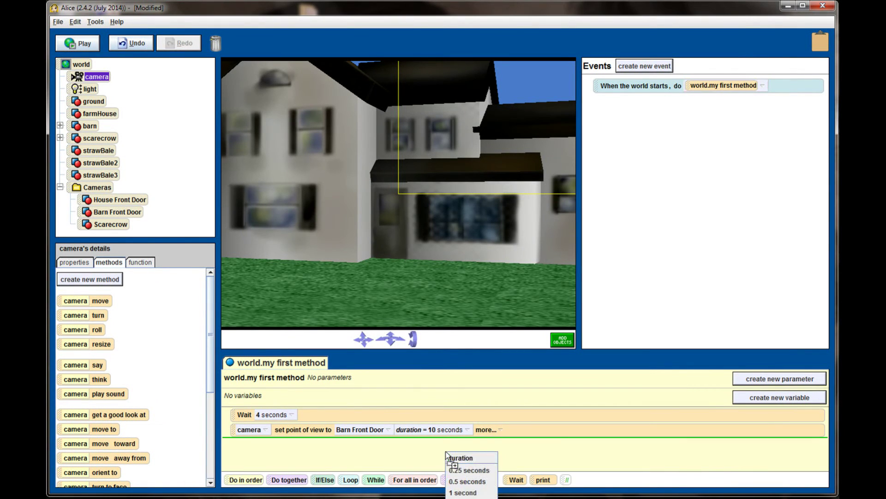
left_click(469, 497)
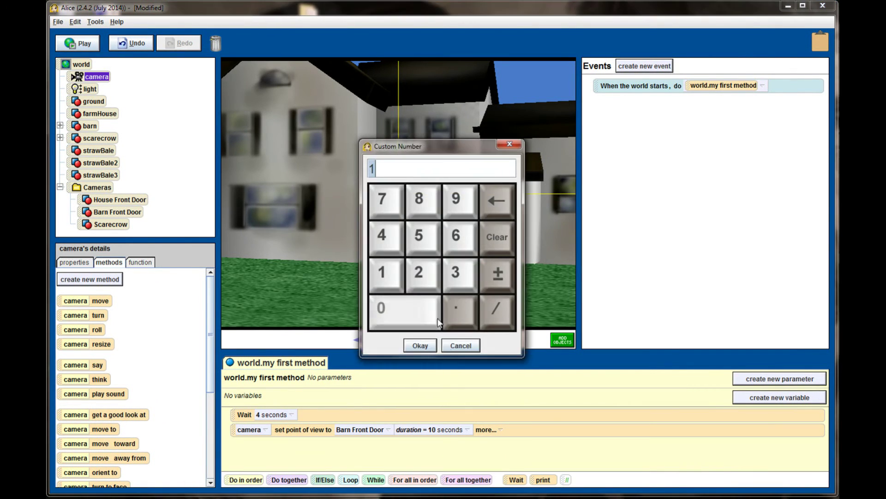
left_click(424, 272)
type(".")
left_click(419, 236)
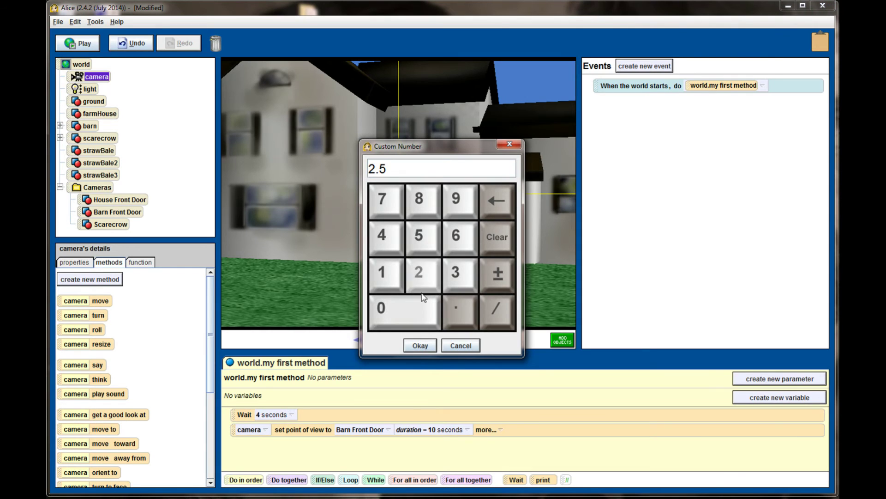
left_click(420, 345)
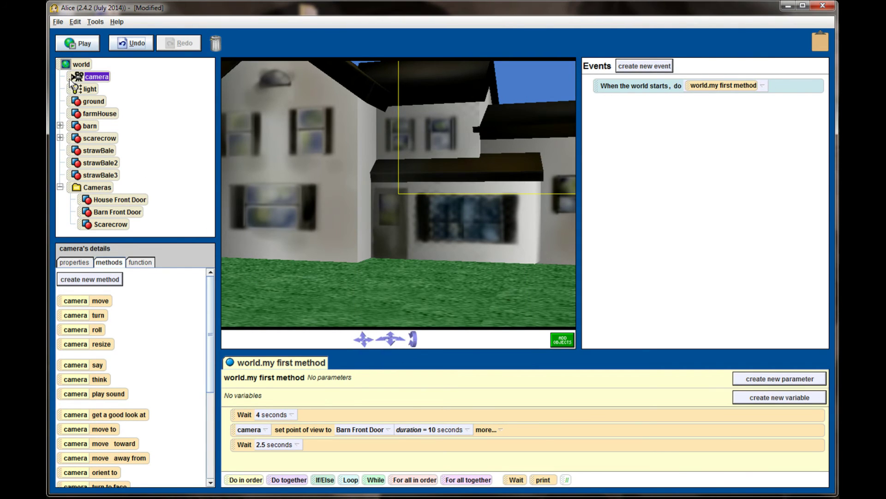
Add a camera set point of view to Scarecrow instruction with a 7-second duration.
left_click_drag(71, 82, 295, 461)
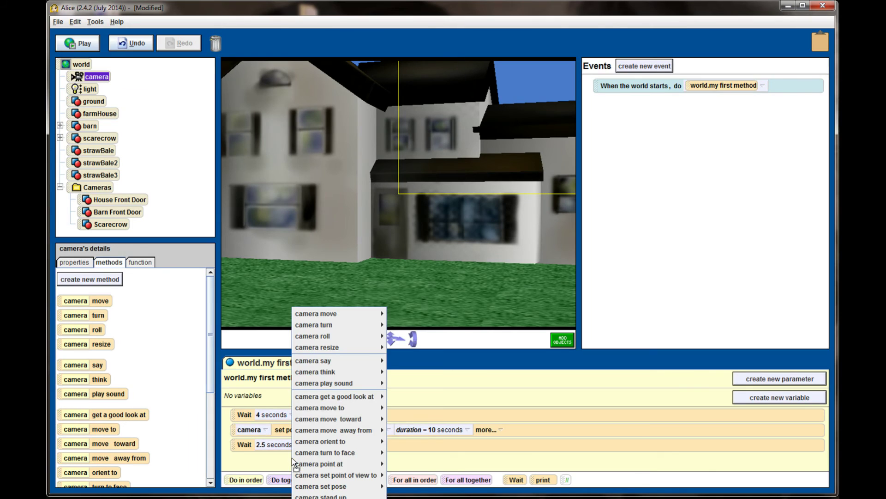
mouse_move(361, 475)
mouse_move(412, 477)
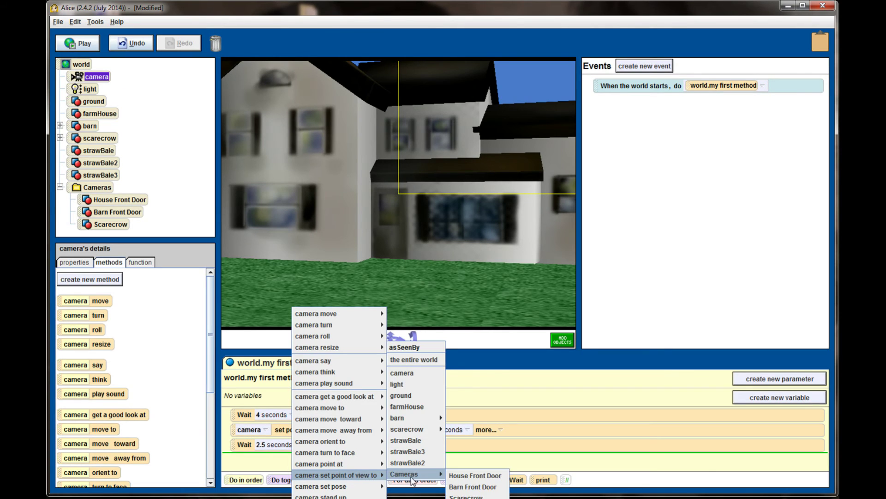
left_click(486, 497)
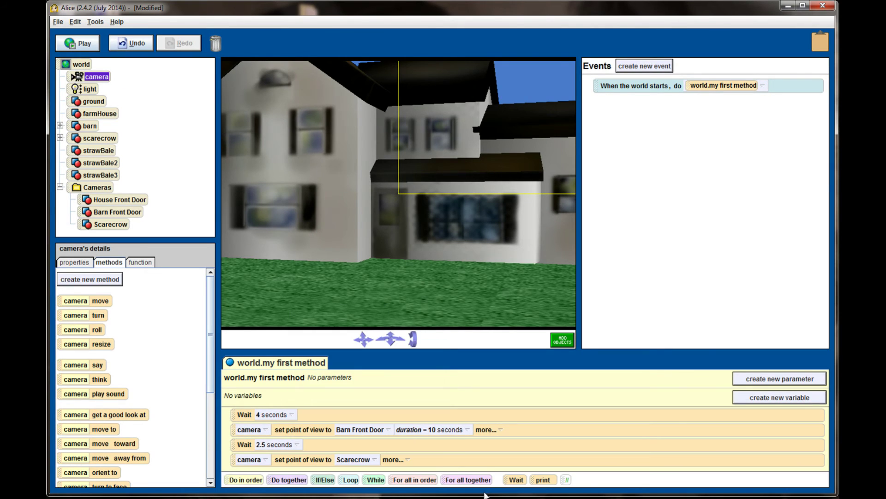
left_click(406, 460)
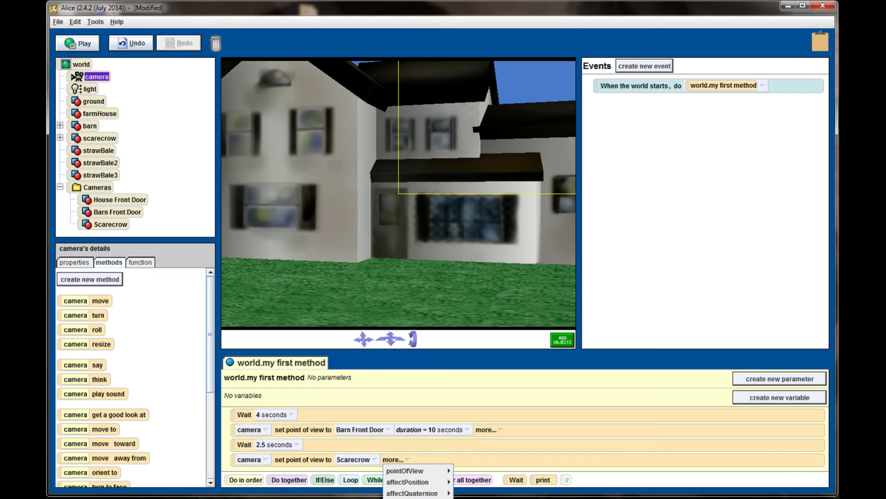
mouse_move(416, 496)
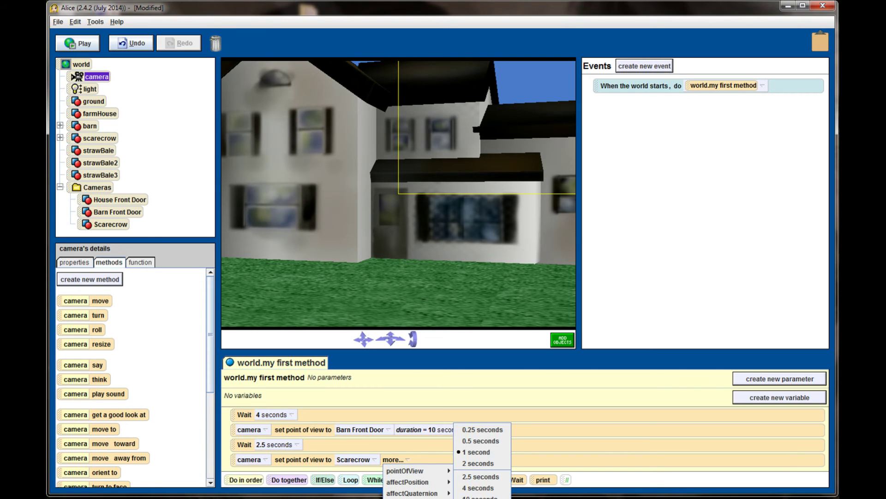
left_click(480, 495)
left_click(383, 199)
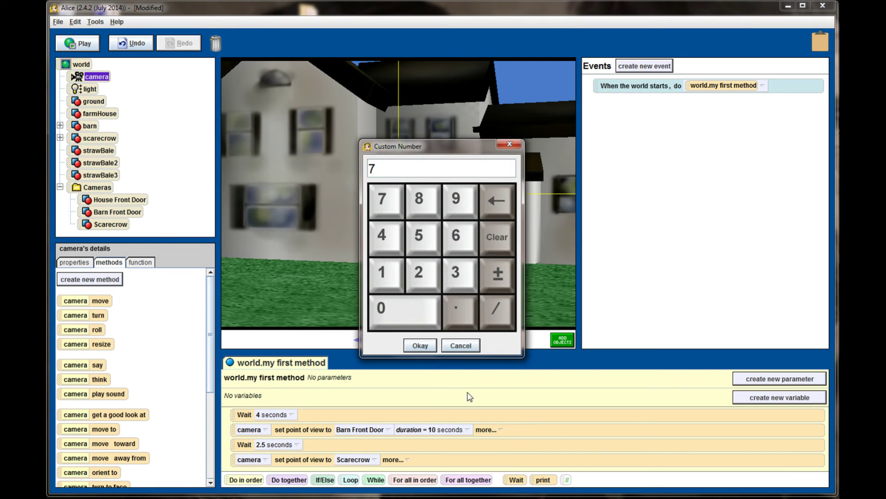
left_click(420, 346)
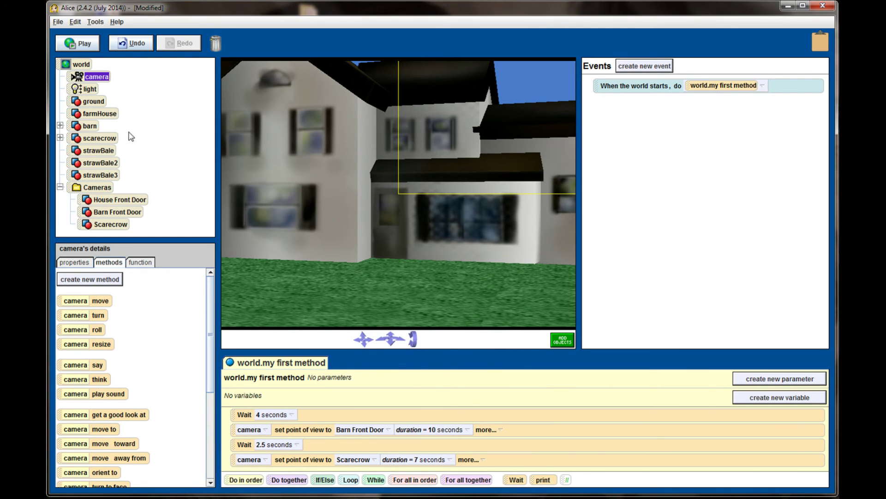
Play the world to preview the camera moving from the house door to the scarecrow.
left_click(78, 44)
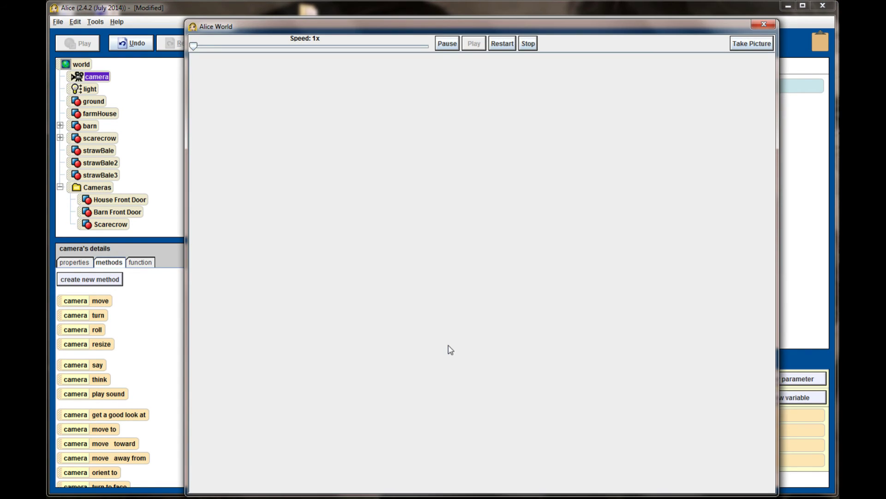